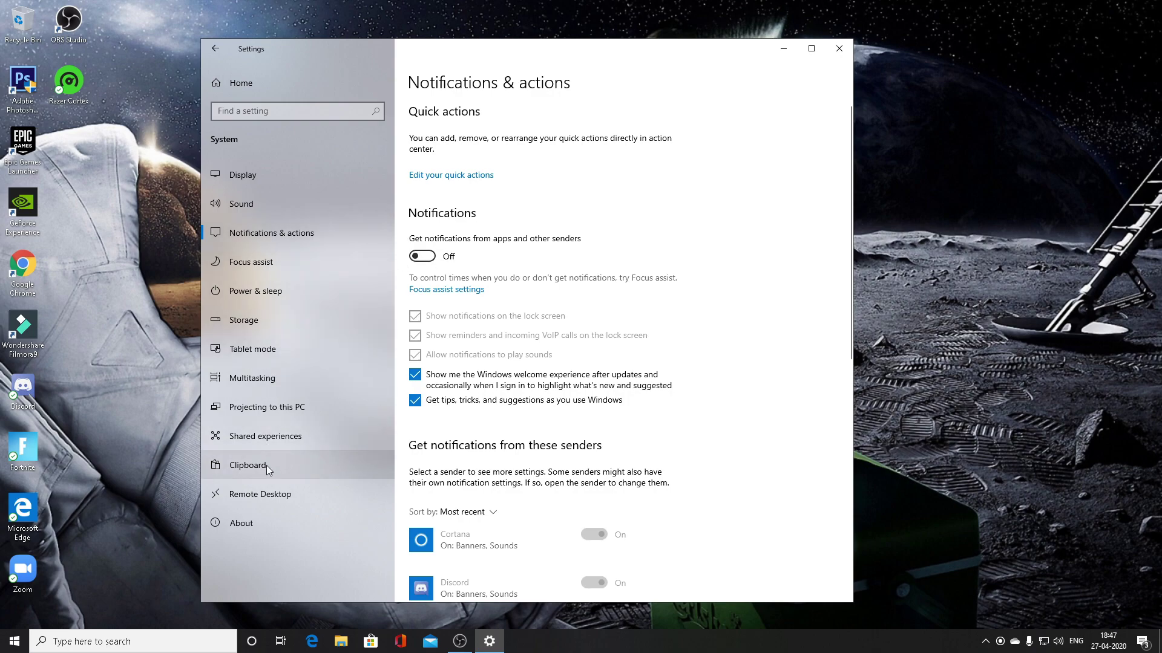
Turn off Snap windows and timeline suggestions in the Multitasking settings.
{"action": "left_click", "coordinate": [266, 376]}
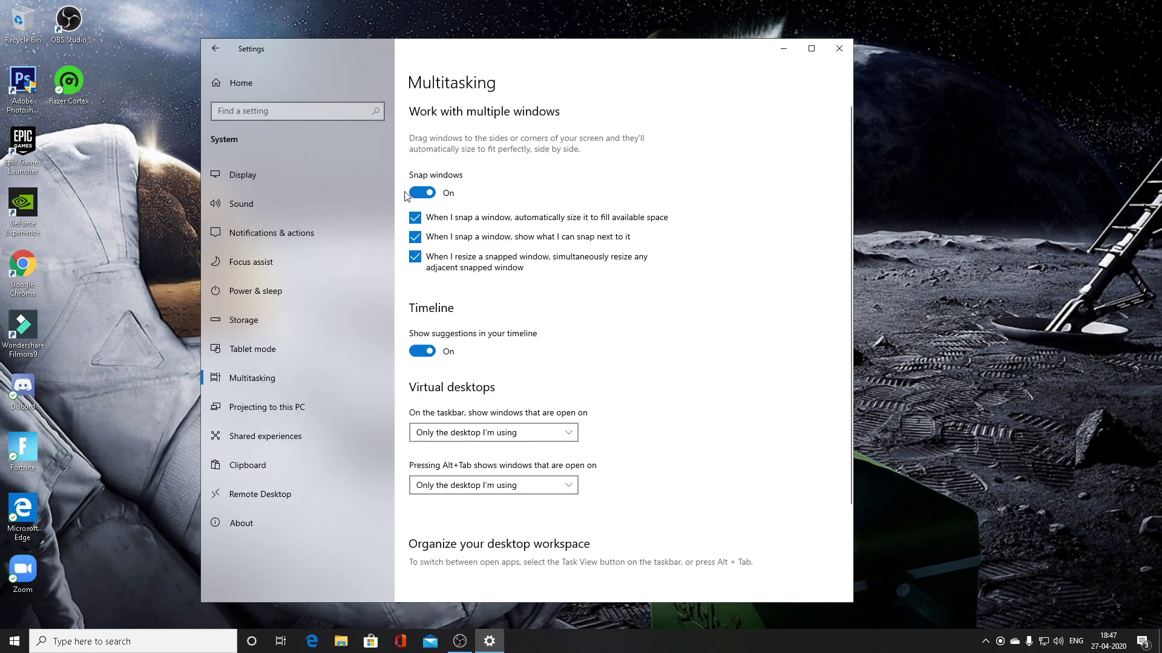
{"action": "left_click", "coordinate": [429, 193]}
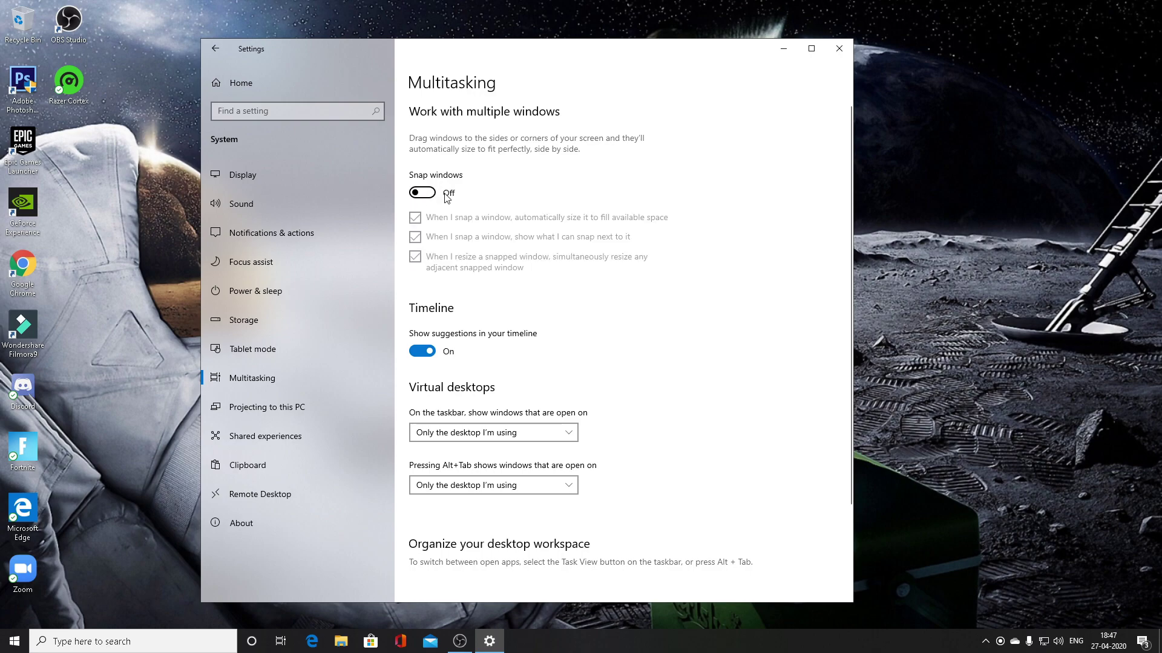
{"action": "left_click", "coordinate": [420, 353]}
Choose when the plugged-in PC goes to sleep in the Power & sleep settings.
{"action": "left_click", "coordinate": [360, 300]}
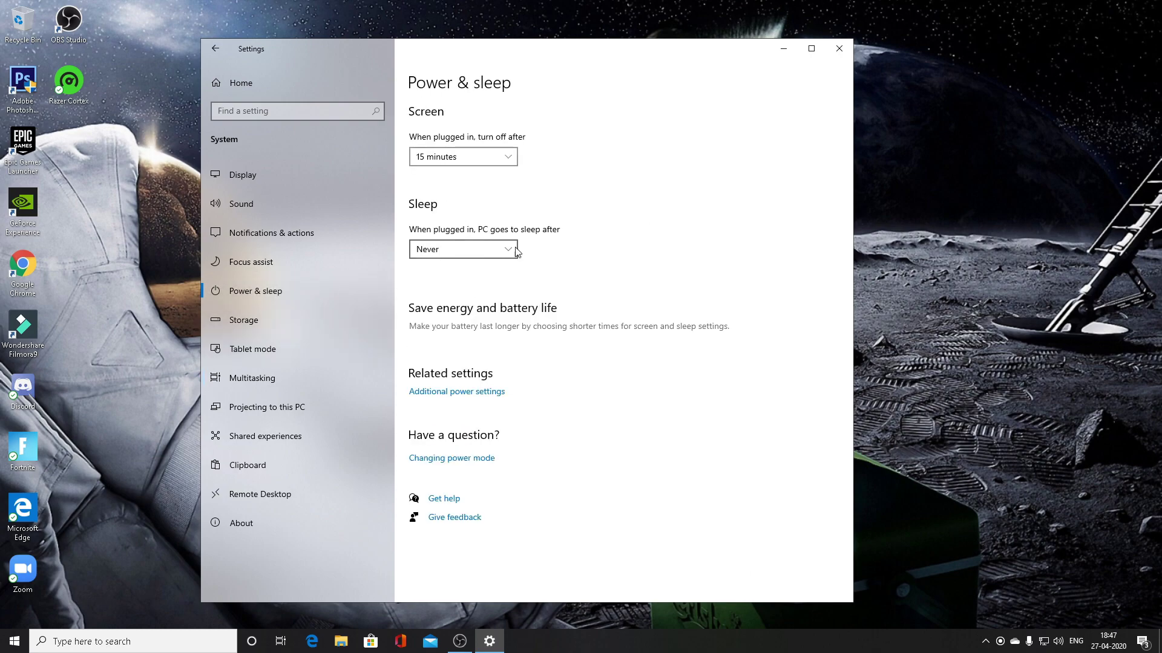
{"action": "left_click", "coordinate": [471, 254]}
{"action": "left_click", "coordinate": [484, 288]}
Turn off recording game clips, screenshots and broadcasts using Game bar in the Gaming settings.
{"action": "left_click", "coordinate": [241, 73]}
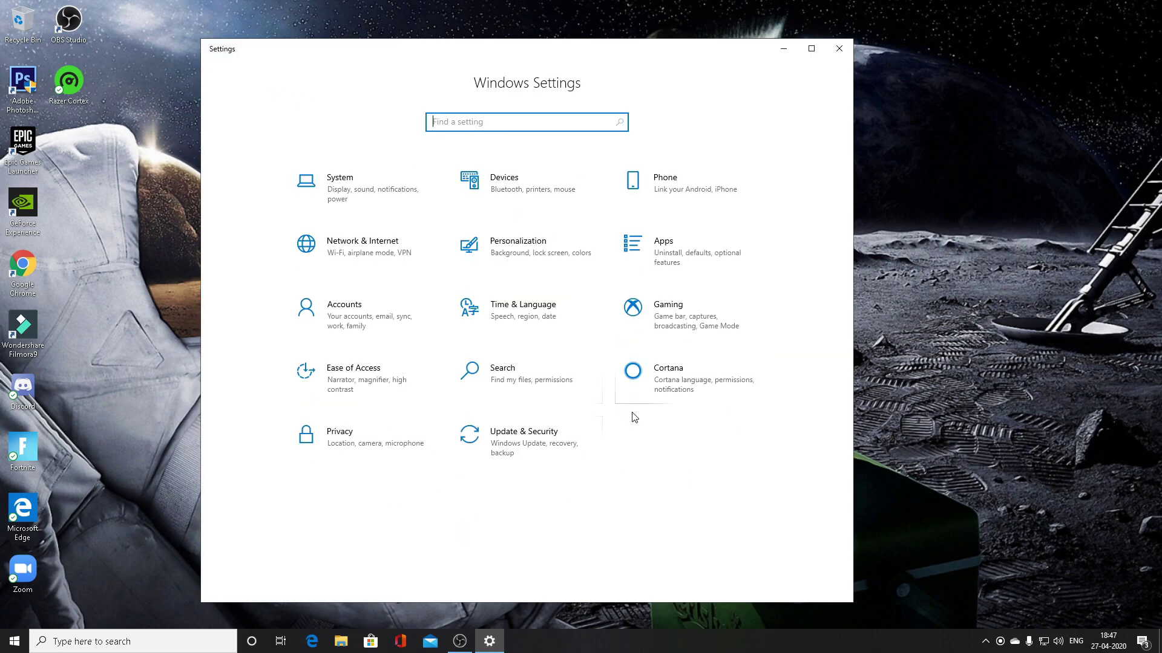
{"action": "left_click", "coordinate": [661, 331]}
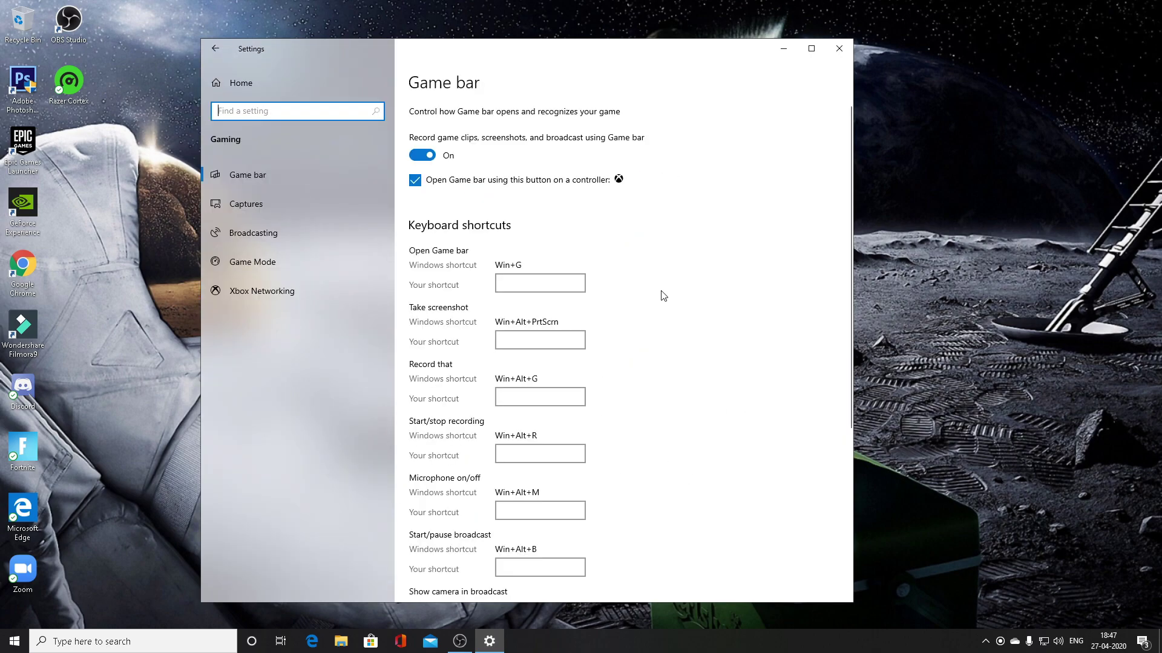
{"action": "left_click", "coordinate": [427, 159]}
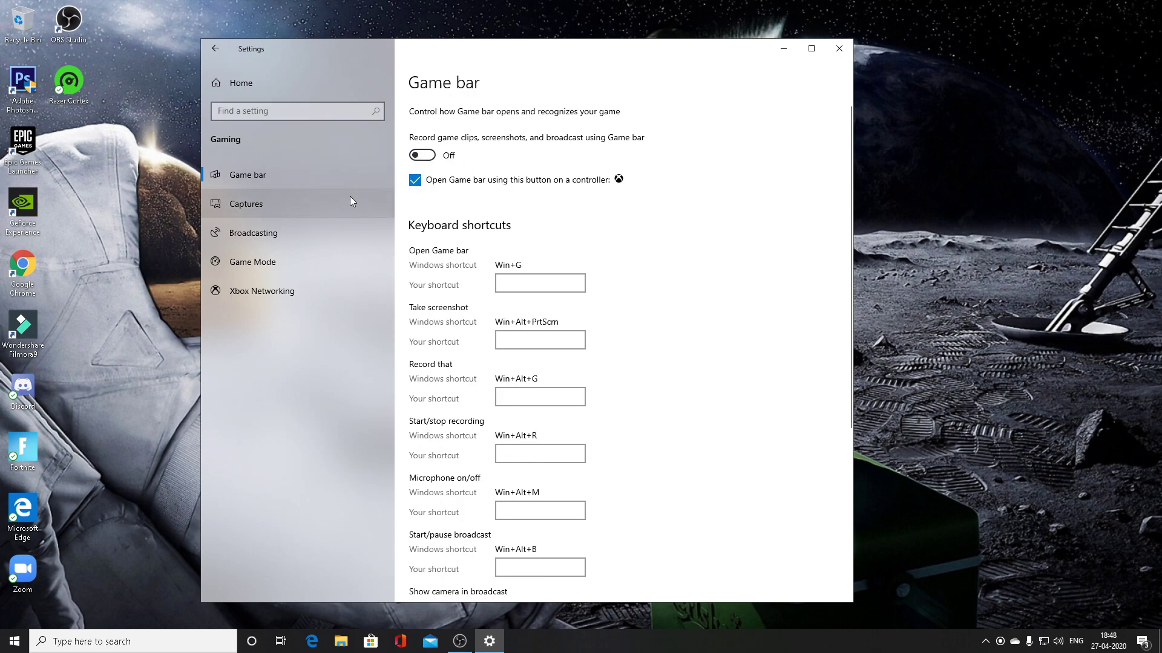
Toggle Game Mode in the Gaming settings.
{"action": "left_click", "coordinate": [330, 234]}
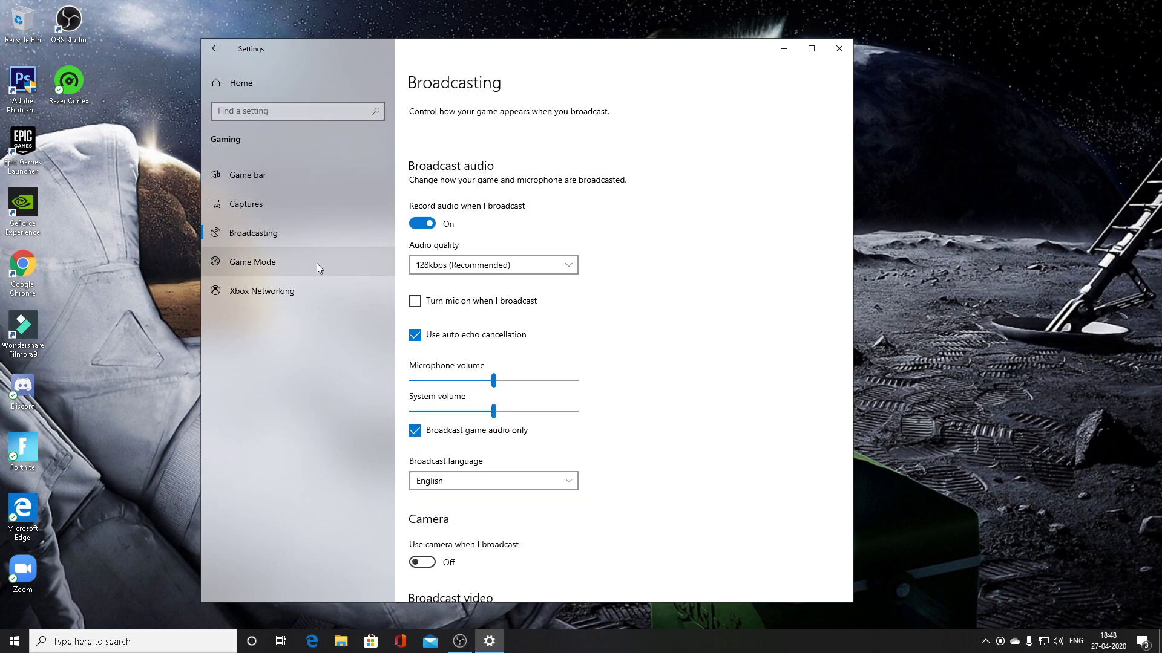
{"action": "left_click", "coordinate": [317, 265]}
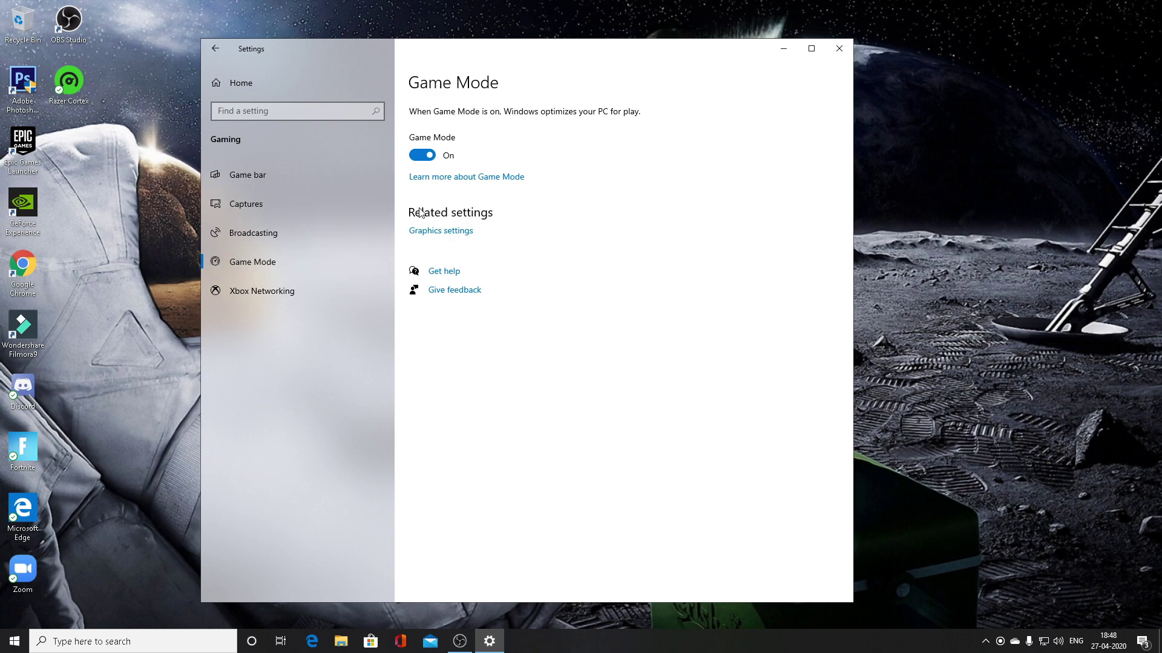
{"action": "left_click", "coordinate": [431, 156]}
Start downloading the pending Windows updates and the optional 2020-04 cumulative update KB4550945 in Windows Update.
{"action": "left_click", "coordinate": [216, 49]}
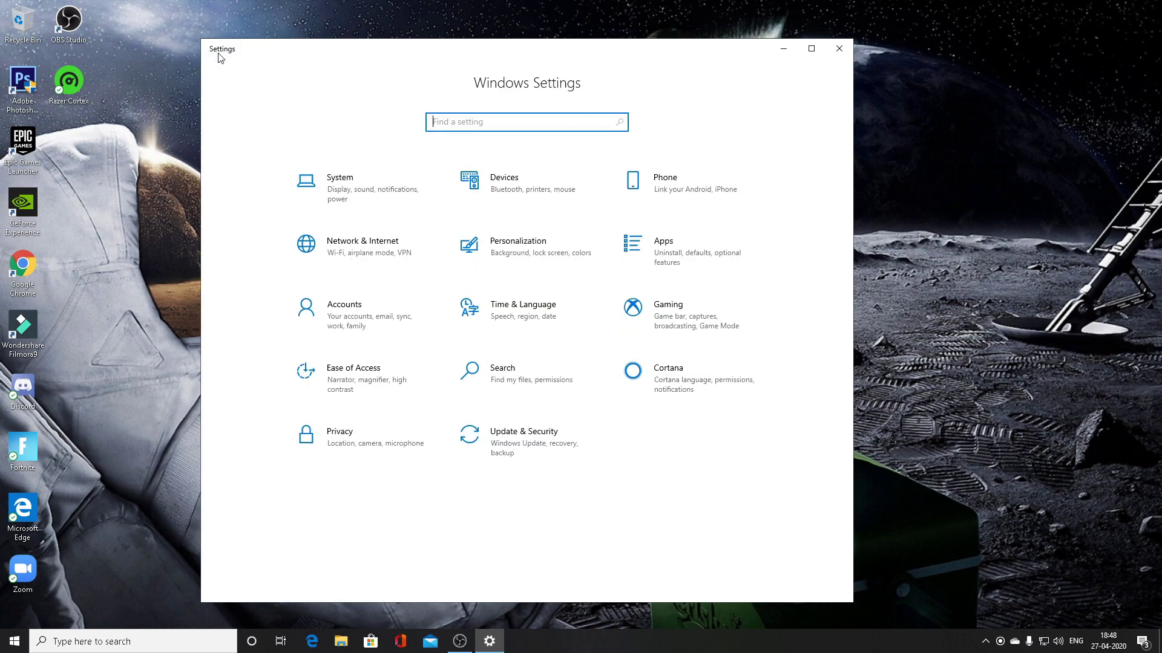
{"action": "left_click", "coordinate": [552, 449]}
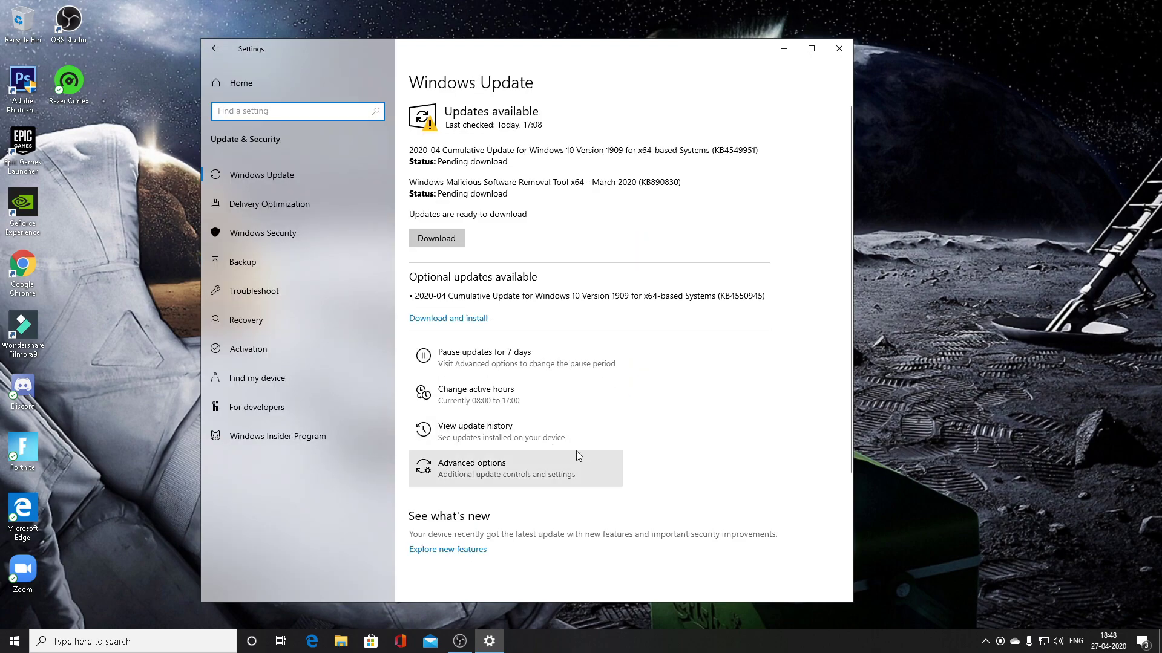
{"action": "left_click", "coordinate": [265, 178]}
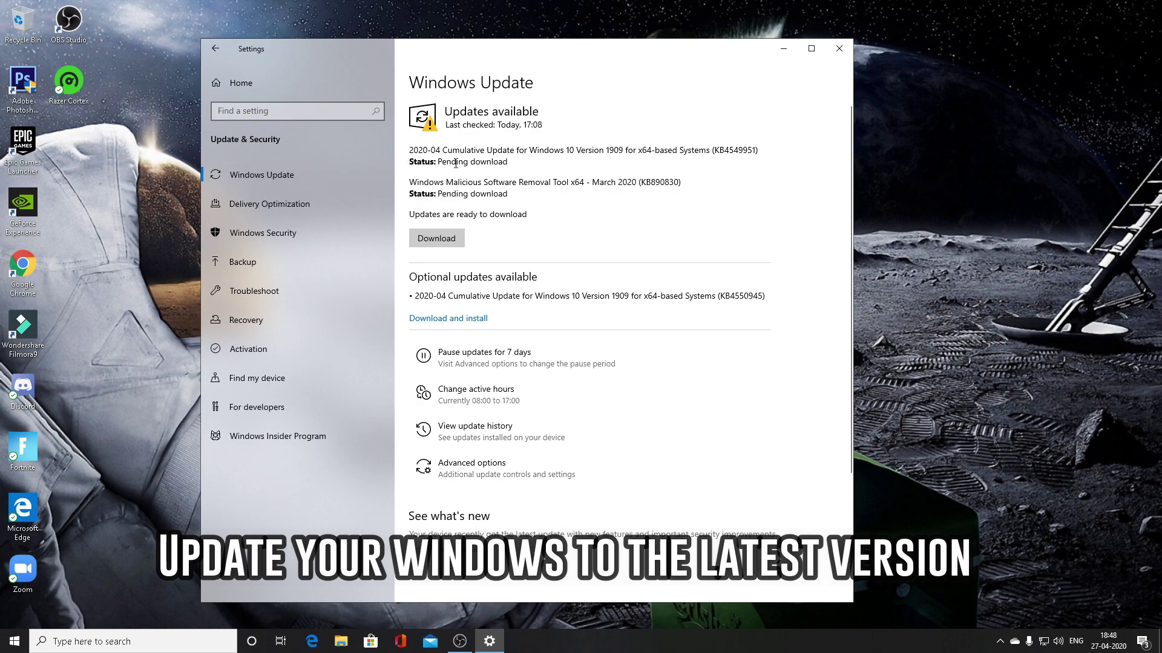
{"action": "left_click", "coordinate": [451, 238]}
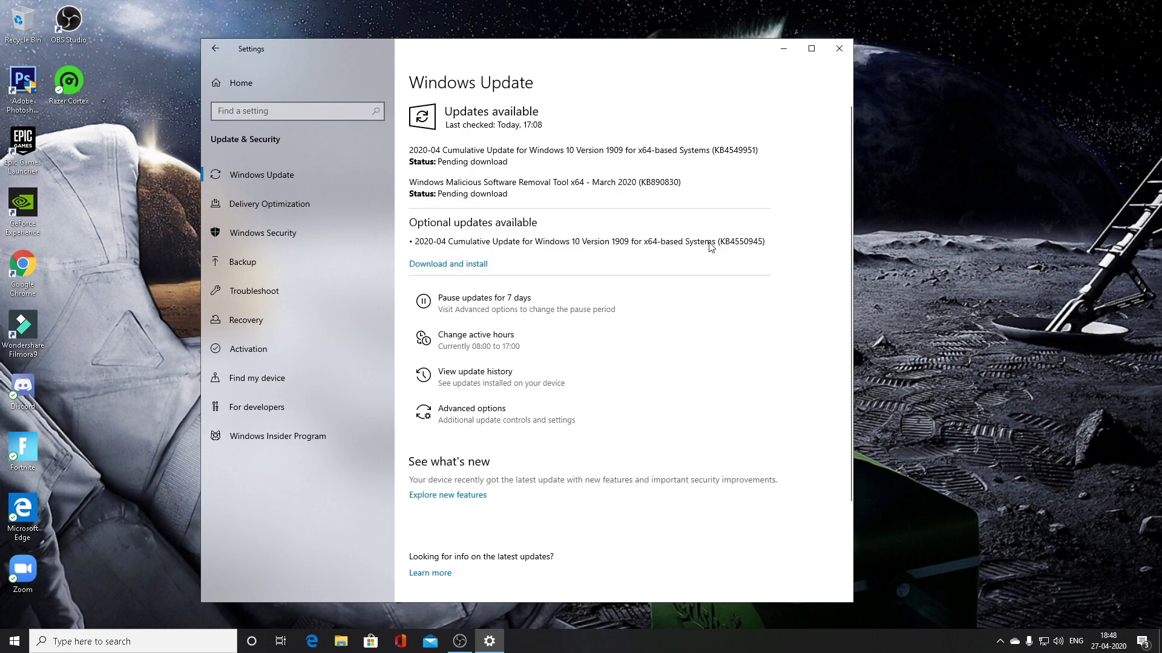
{"action": "left_click", "coordinate": [461, 266]}
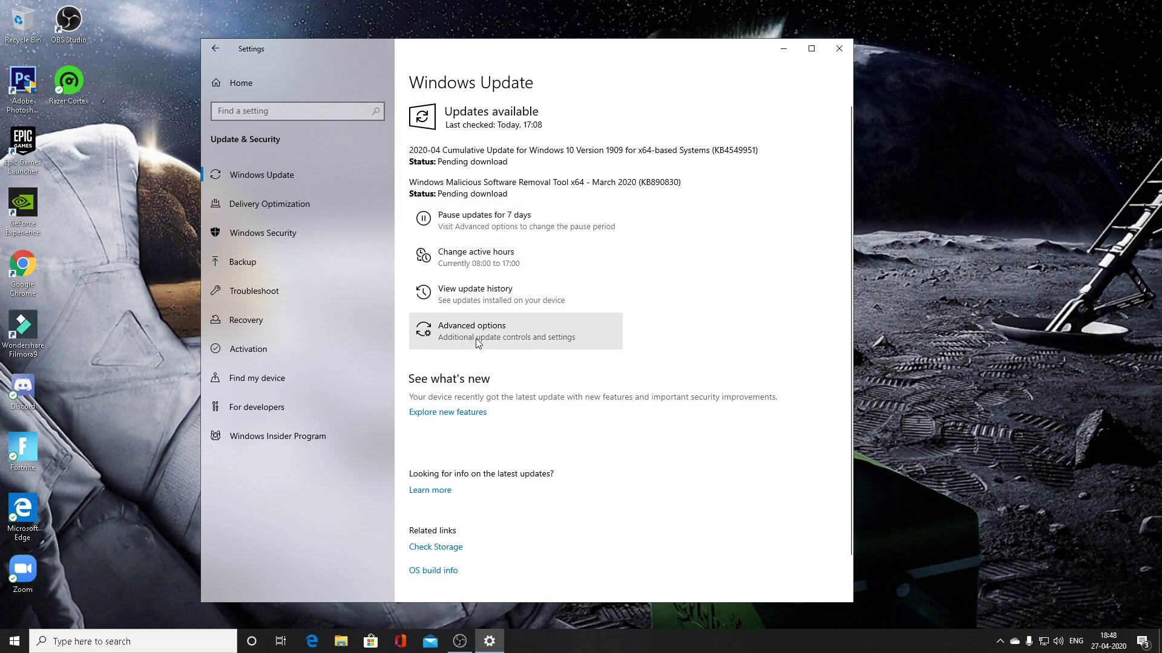
Pause Windows updates for 7 days and resume them.
{"action": "left_click", "coordinate": [459, 261]}
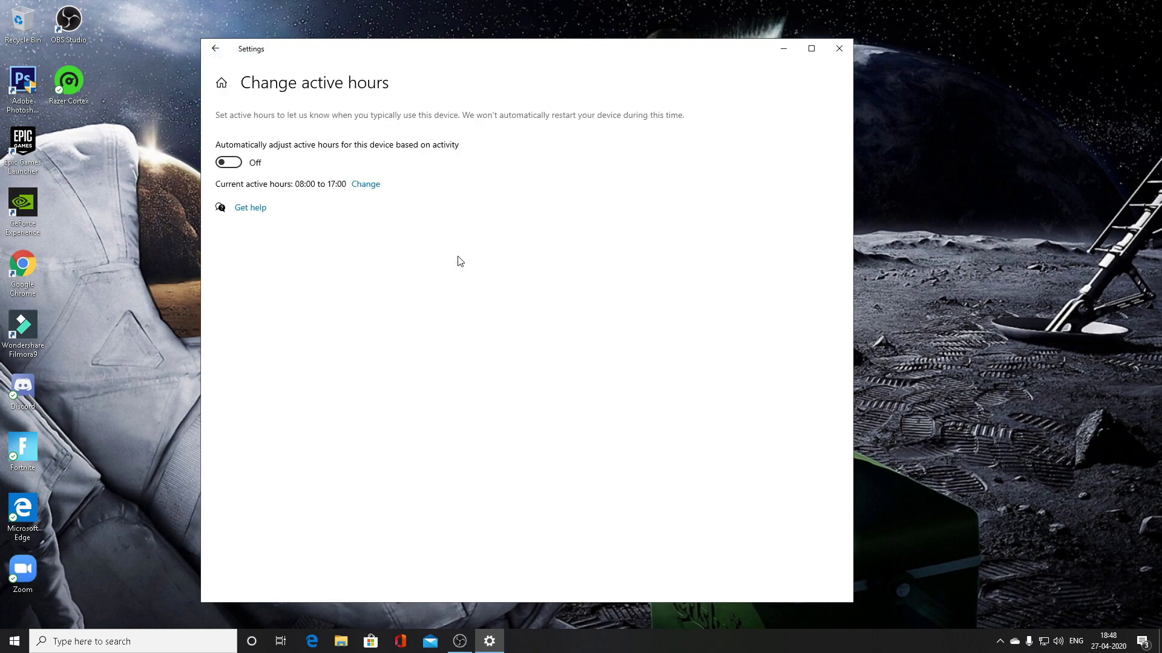
{"action": "left_click", "coordinate": [207, 57]}
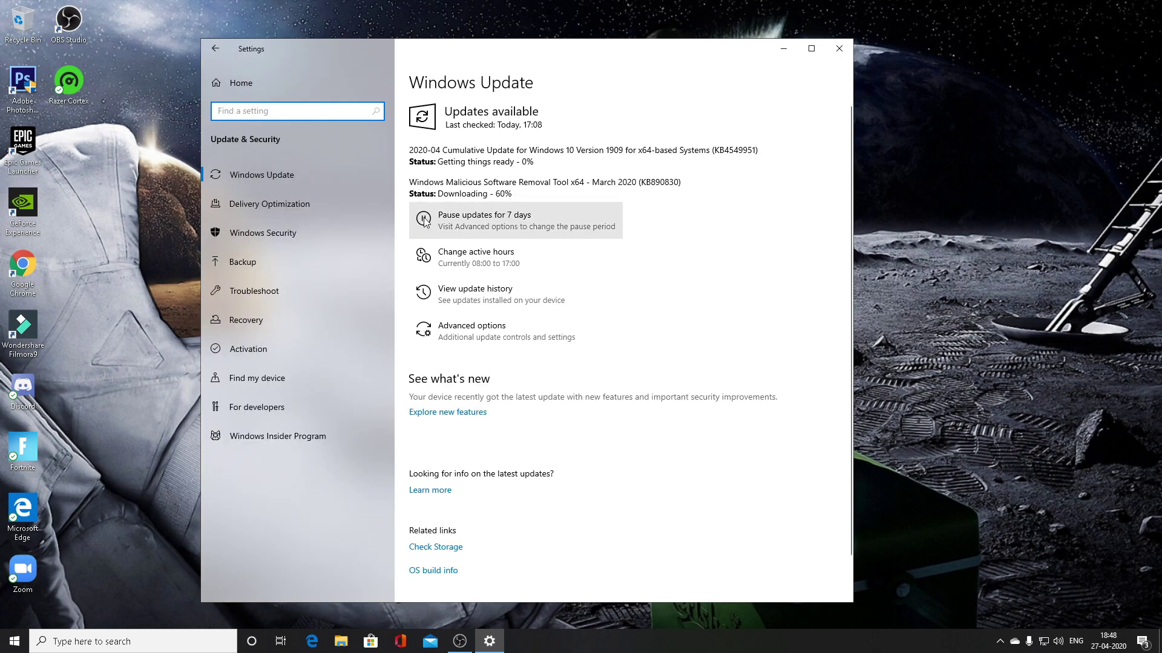
{"action": "left_click", "coordinate": [501, 222]}
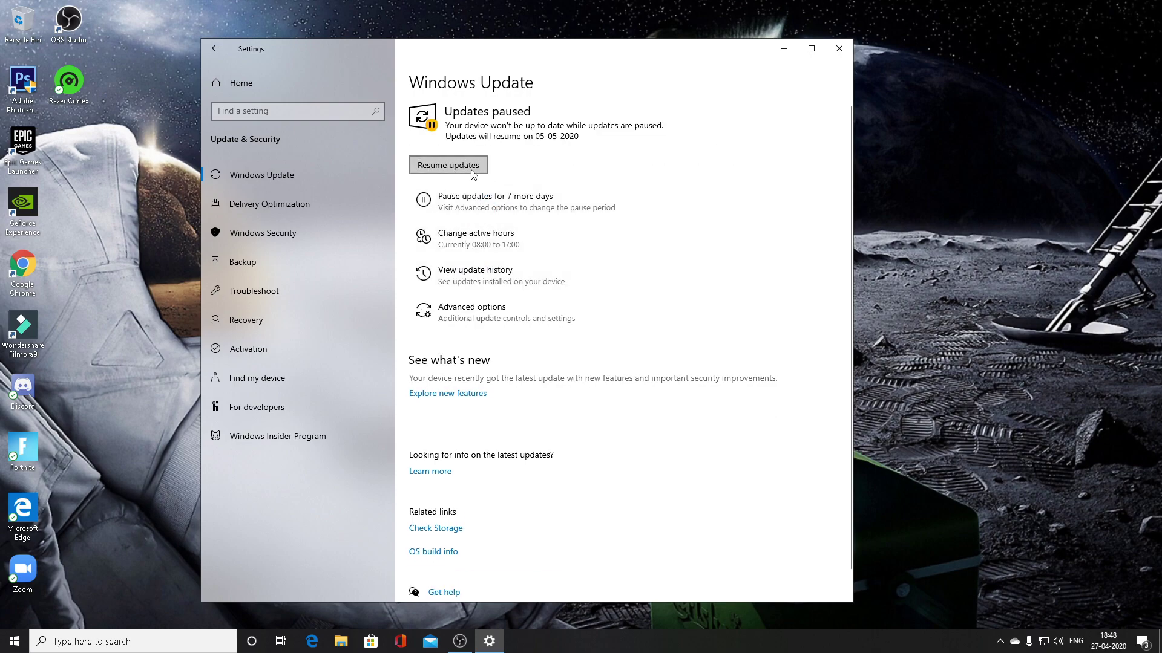
{"action": "left_click", "coordinate": [440, 172]}
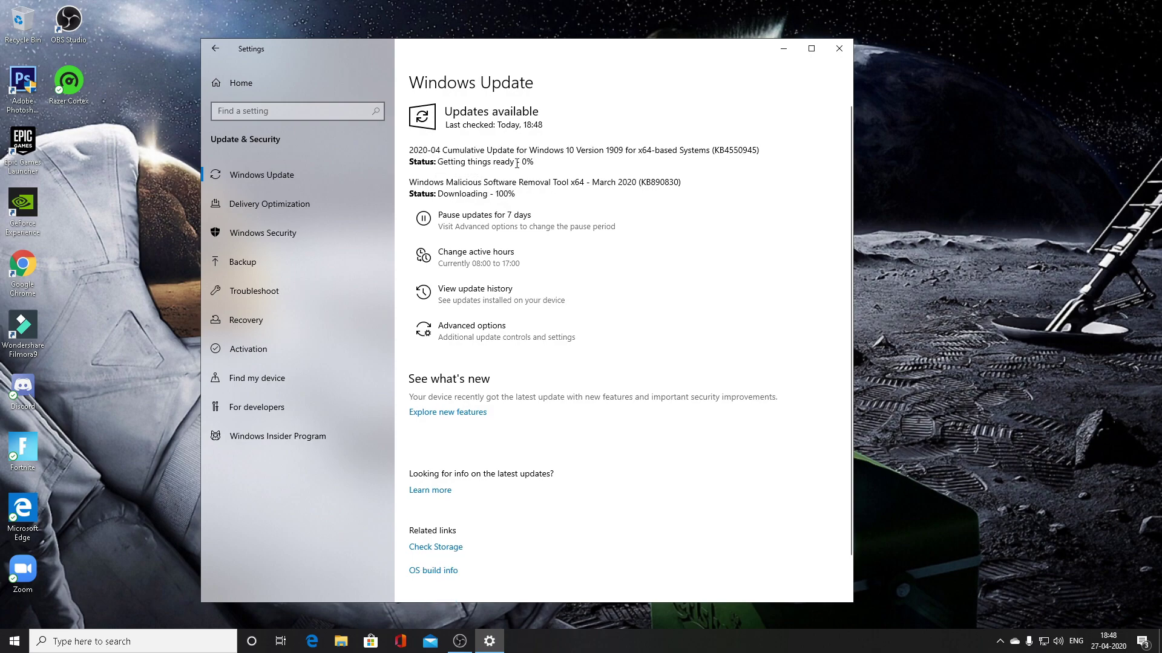
{"action": "left_click_drag", "start_coordinate": [440, 195], "coordinate": [524, 192]}
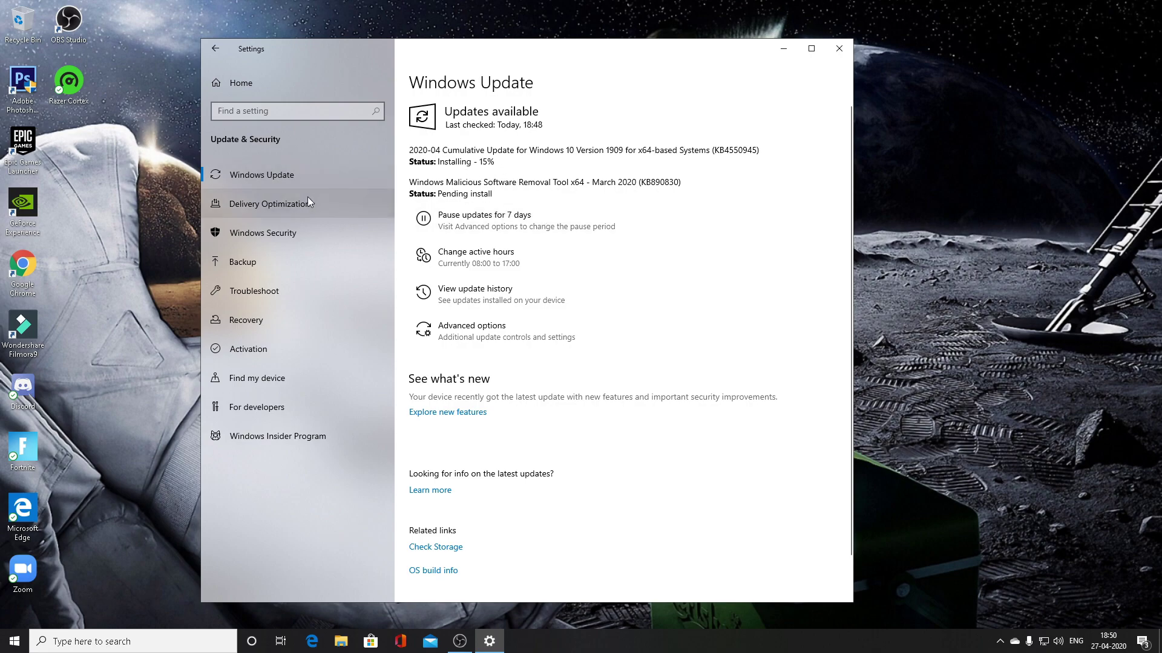
Turn off downloads from other PCs in the Delivery Optimization settings.
{"action": "left_click", "coordinate": [263, 209]}
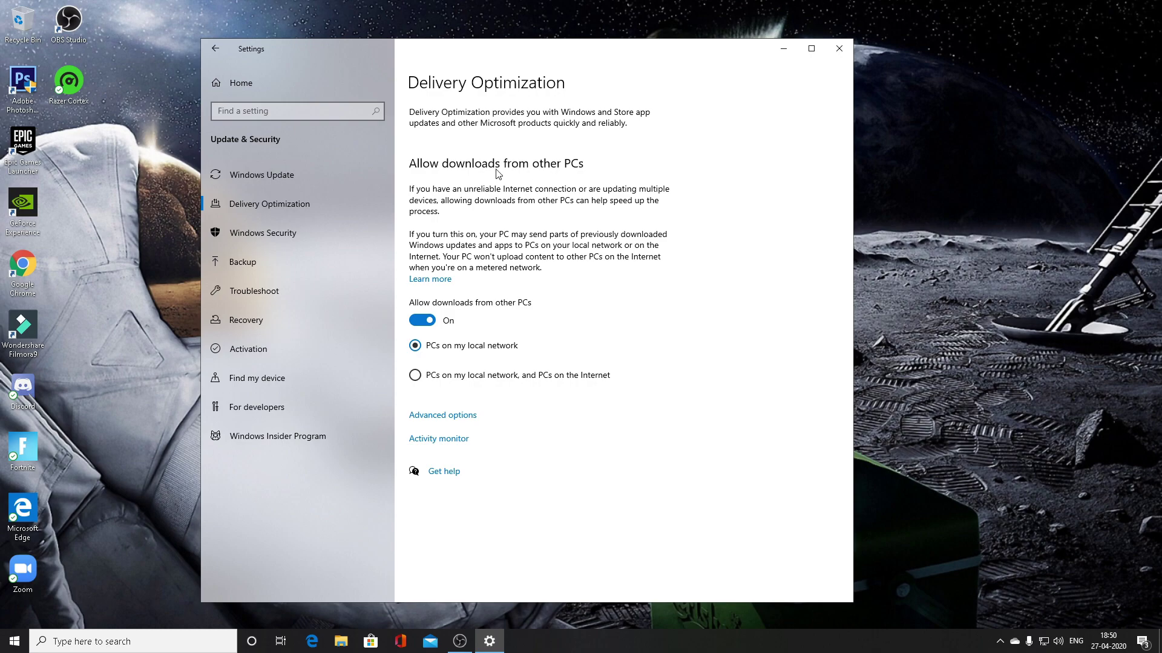
{"action": "left_click", "coordinate": [423, 327]}
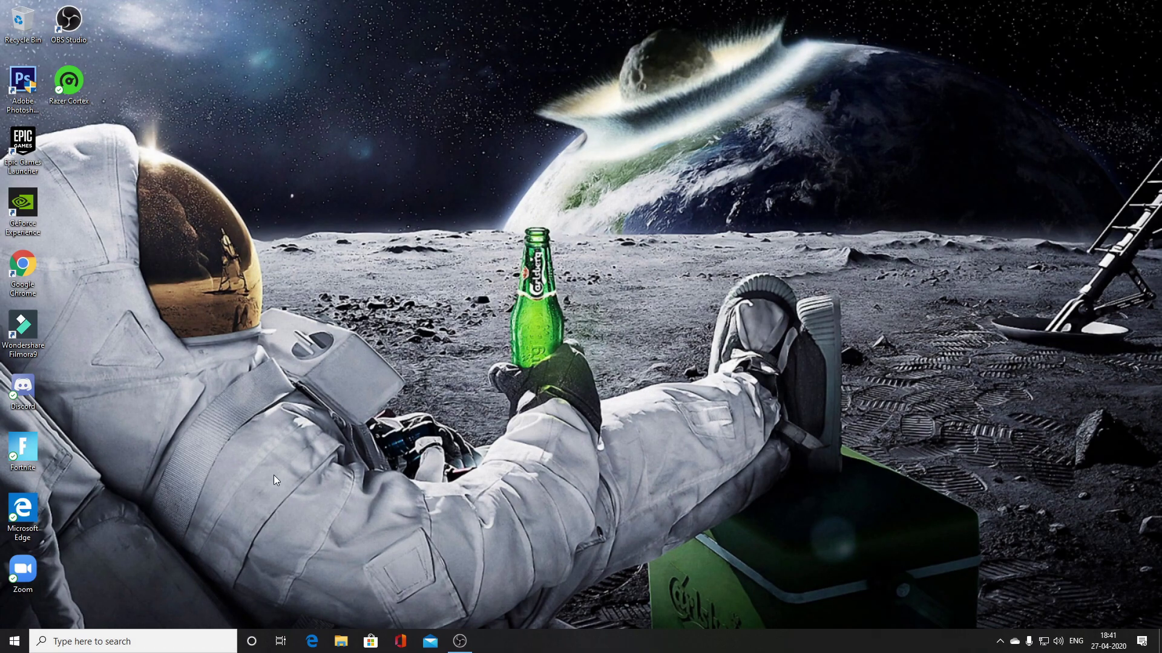
Run "powercfg -duplicatescheme e9a42b02-d5df-448d-aa00-03f14749eb61" in Command Prompt as administrator and close it.
{"action": "left_click", "coordinate": [133, 635]}
{"action": "type", "text": "cmd"}
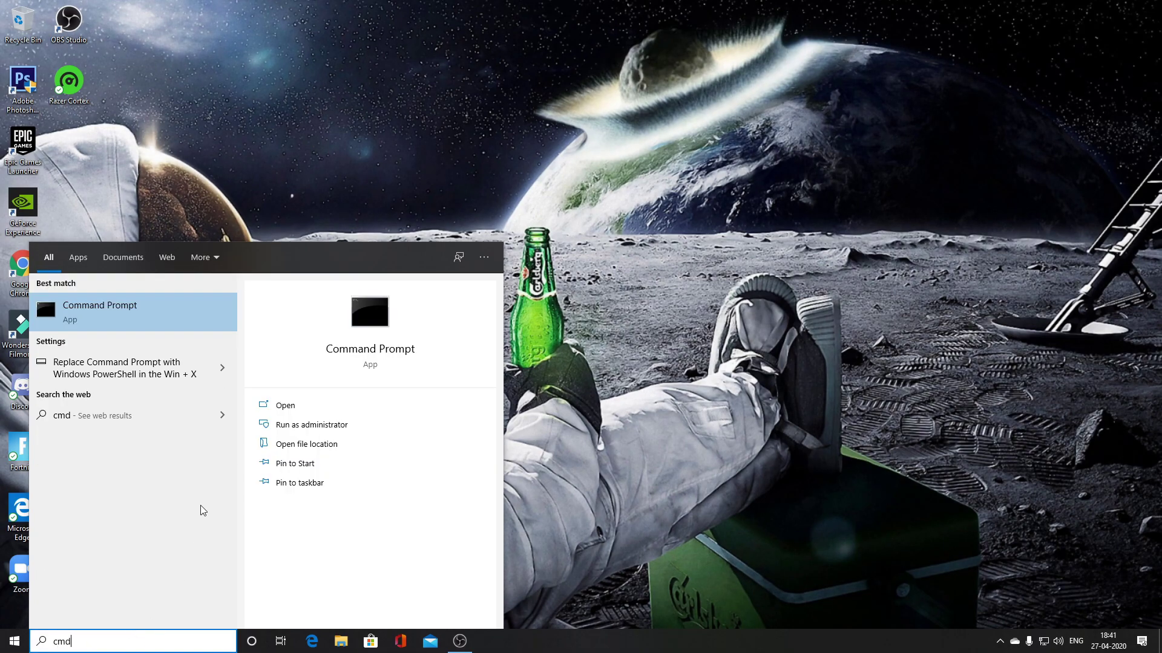
{"action": "left_click", "coordinate": [311, 425]}
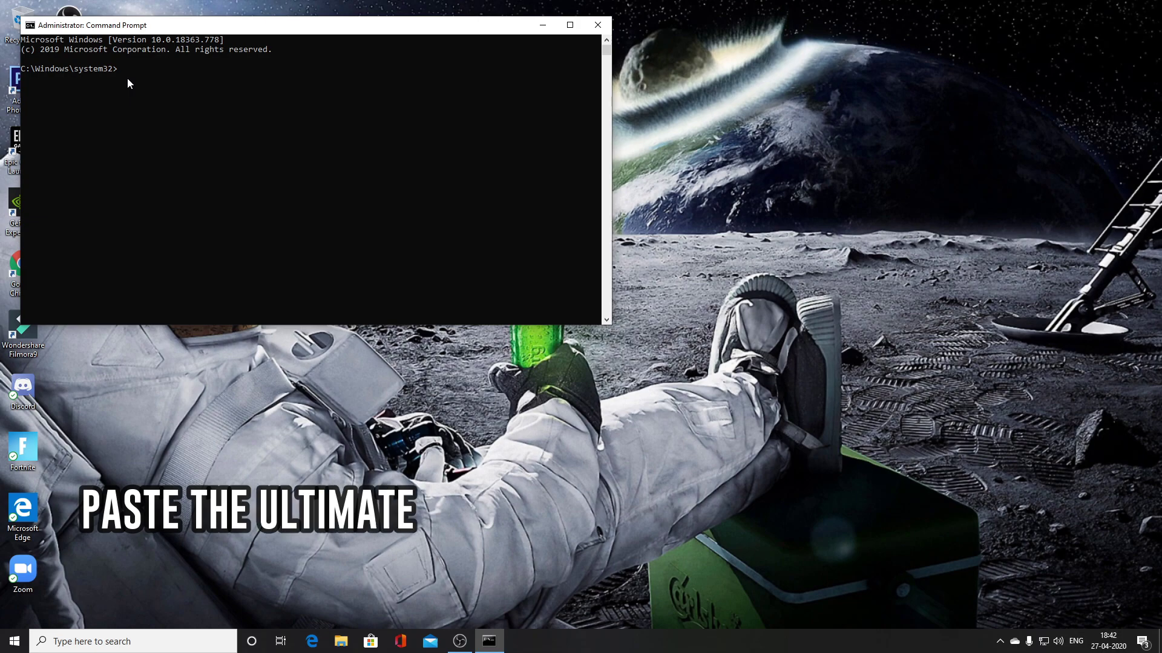
{"action": "type", "text": "powercfg -duplicatescheme e9a42b02-d5df-448d-aa00-03f14749eb61"}
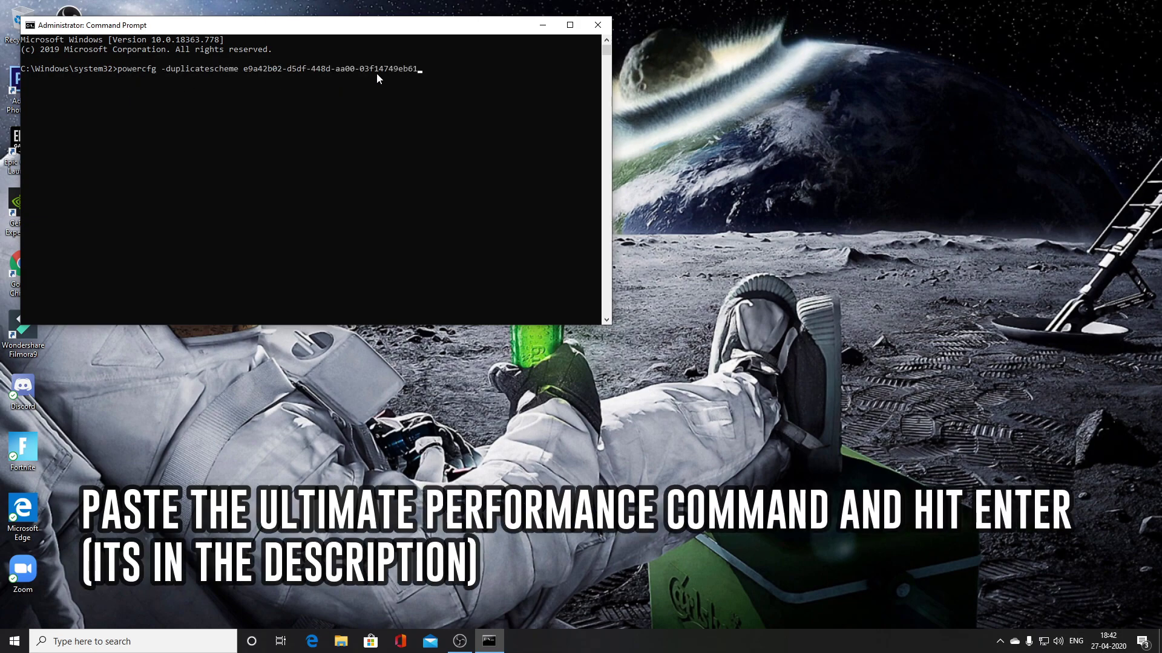
{"action": "key", "text": "Return"}
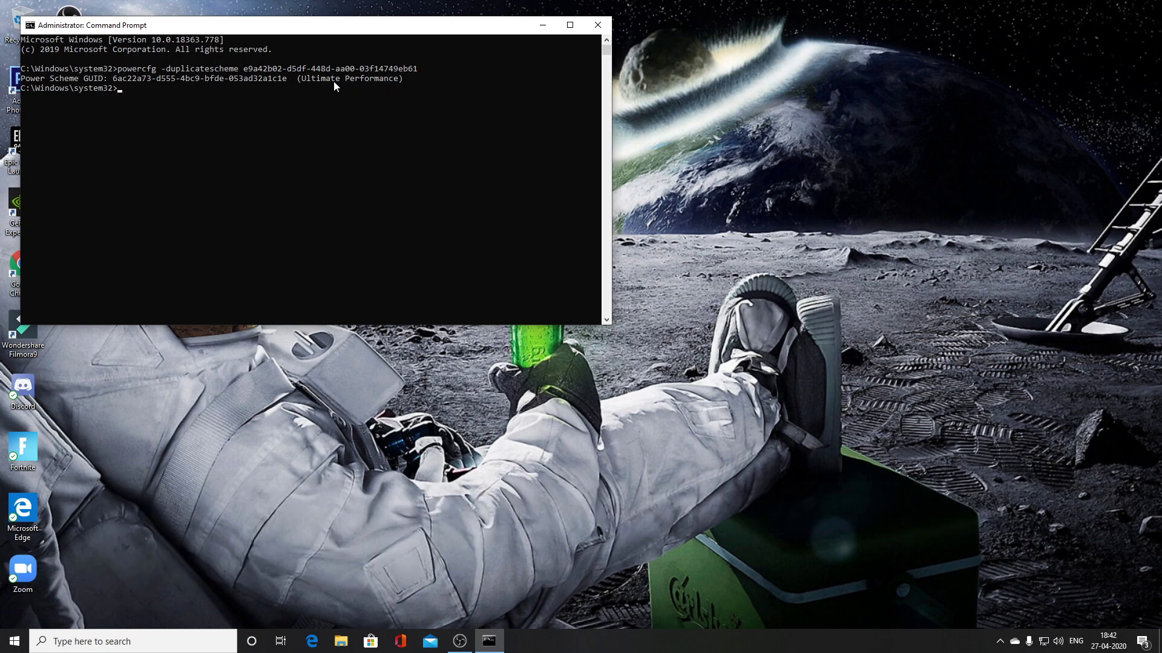
{"action": "left_click", "coordinate": [597, 25]}
Make Ultimate Performance the active power plan in Power Options and close the window.
{"action": "left_click", "coordinate": [134, 635]}
{"action": "type", "text": "choose a power"}
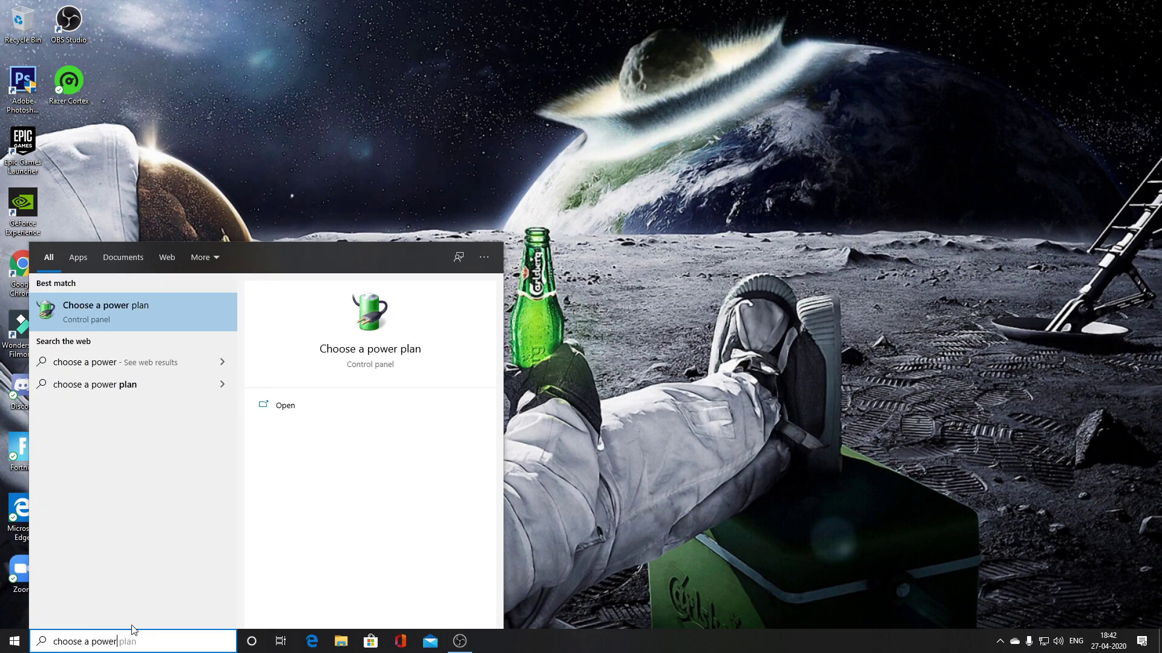
{"action": "key", "text": "Return"}
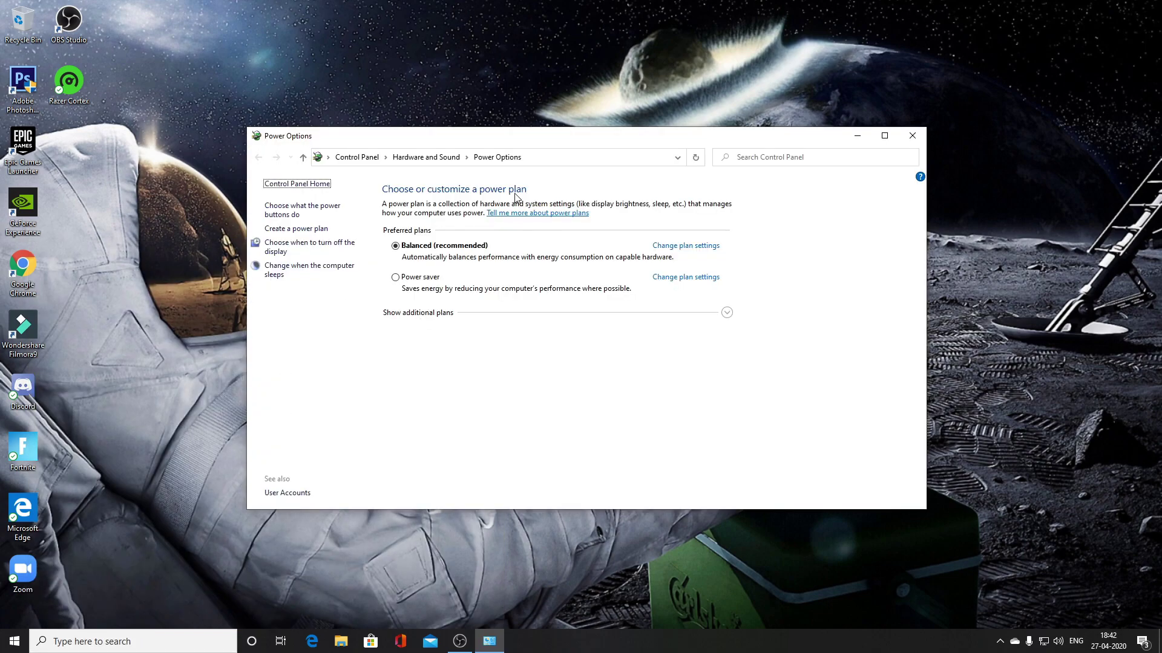
{"action": "left_click", "coordinate": [726, 312]}
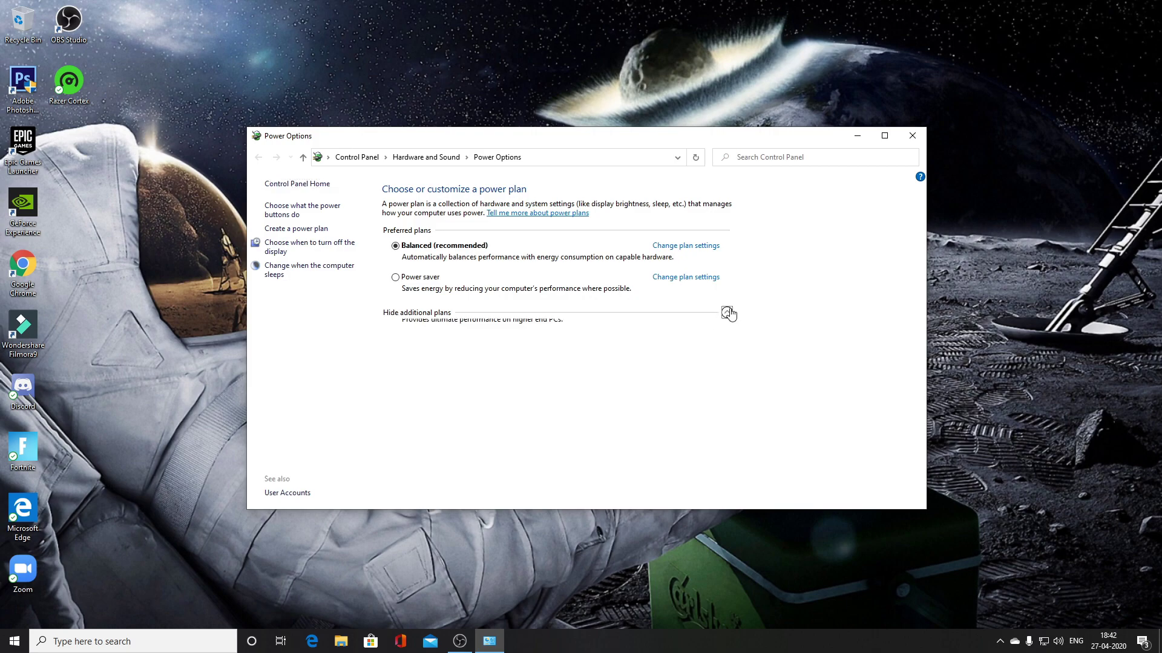
{"action": "left_click", "coordinate": [396, 395]}
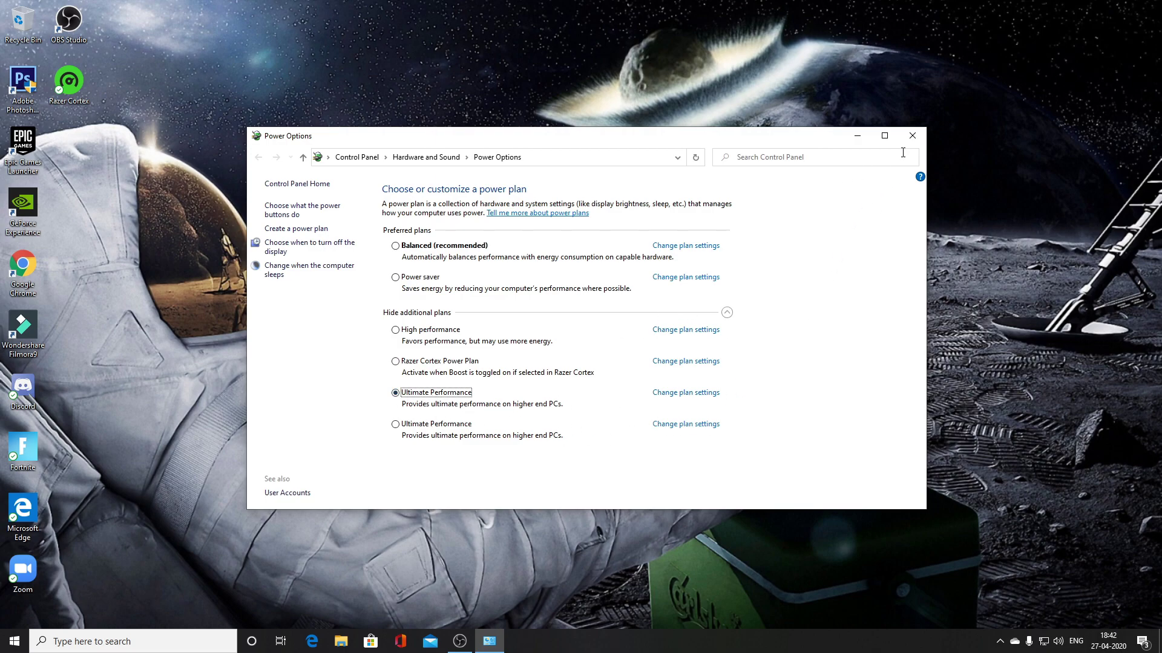
{"action": "left_click", "coordinate": [912, 136]}
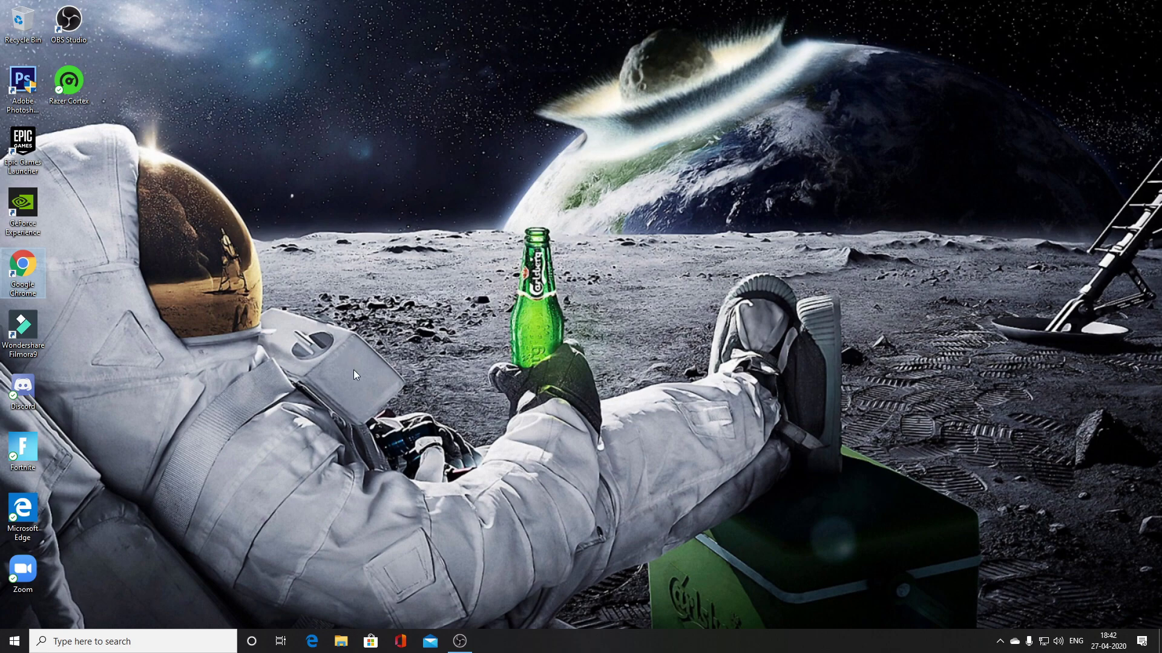
Open the advanced system settings from the properties of This PC and move the dialog over the System window.
{"action": "left_click", "coordinate": [112, 642]}
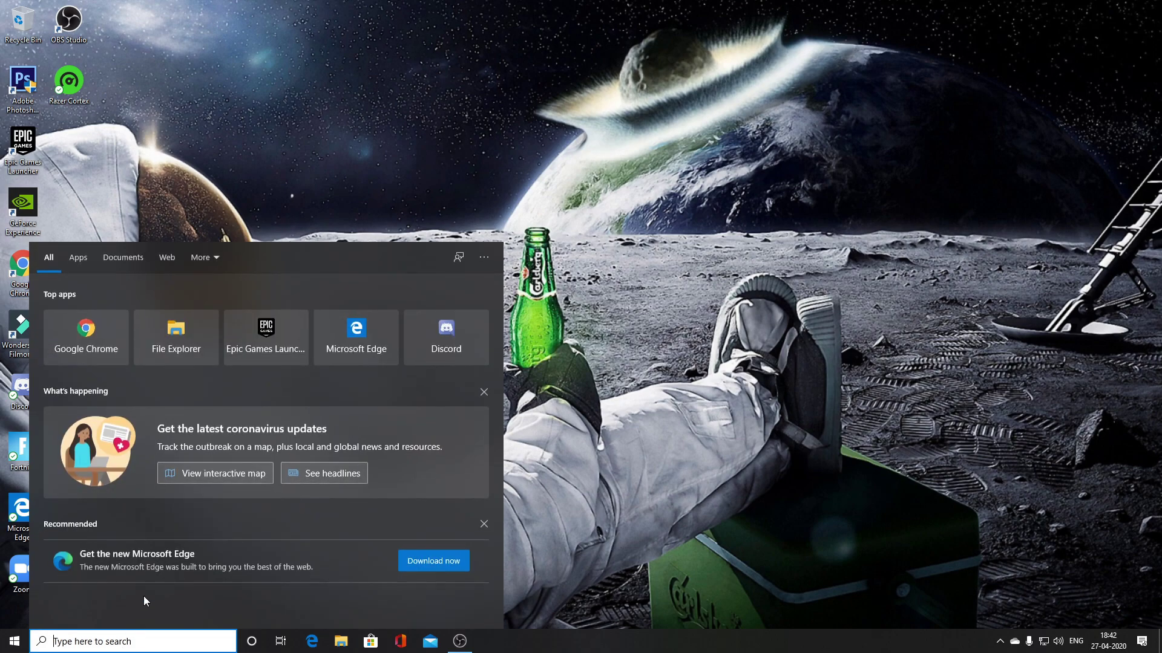
{"action": "type", "text": "this"}
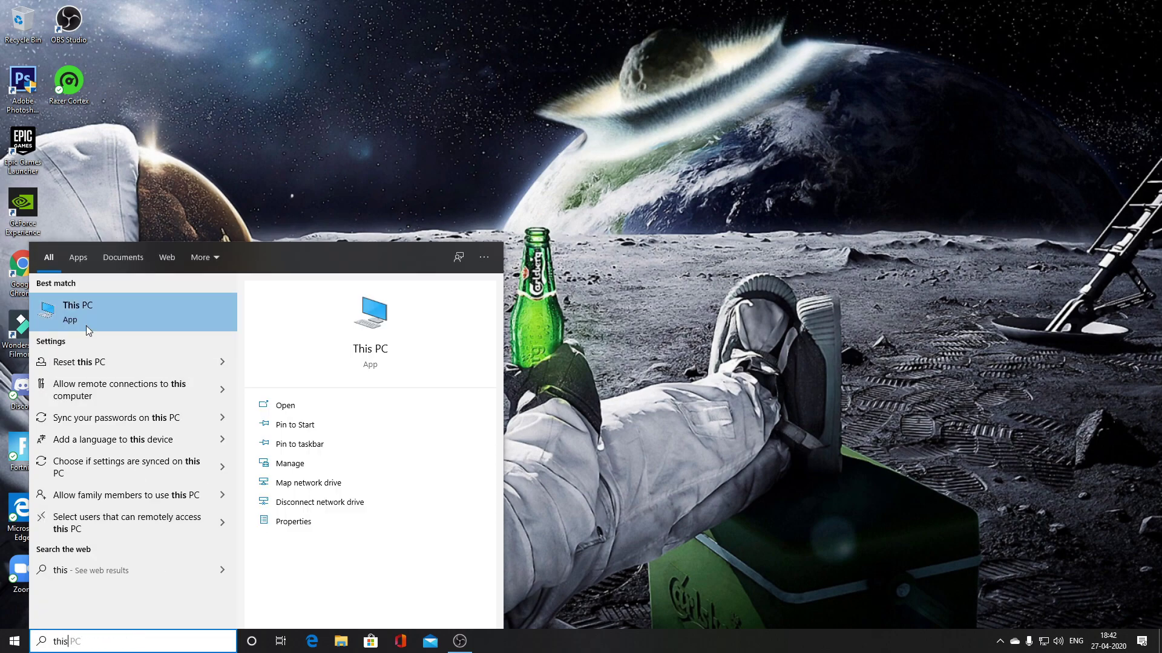
{"action": "left_click", "coordinate": [309, 520]}
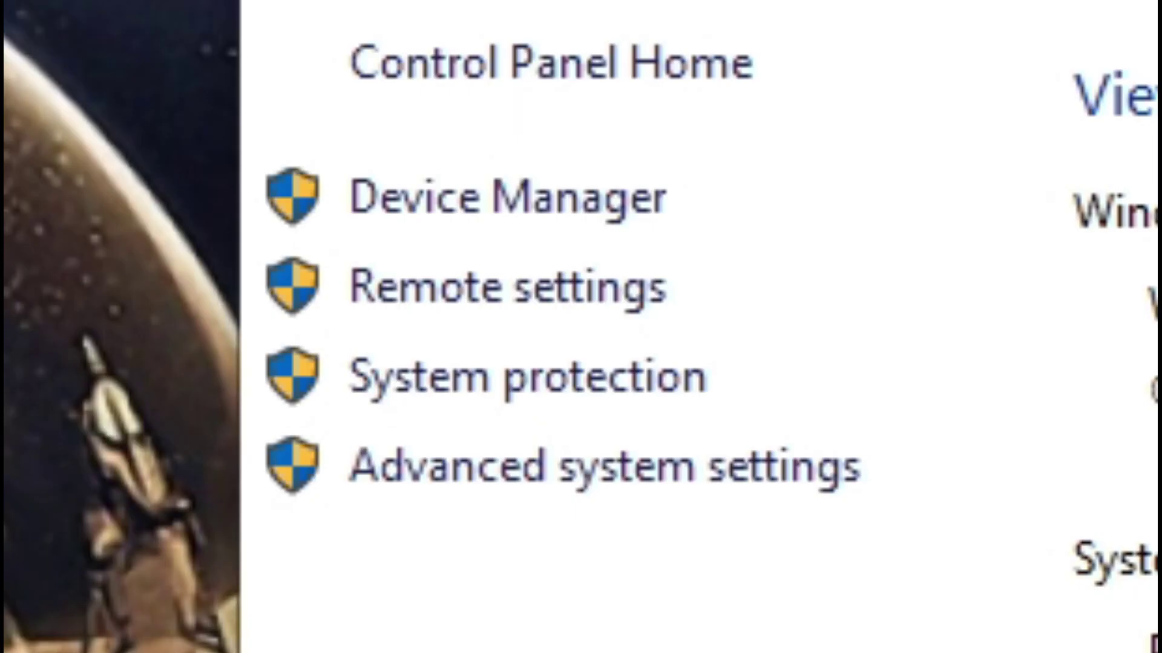
{"action": "left_click", "coordinate": [575, 475]}
{"action": "left_click_drag", "start_coordinate": [157, 45], "coordinate": [509, 188]}
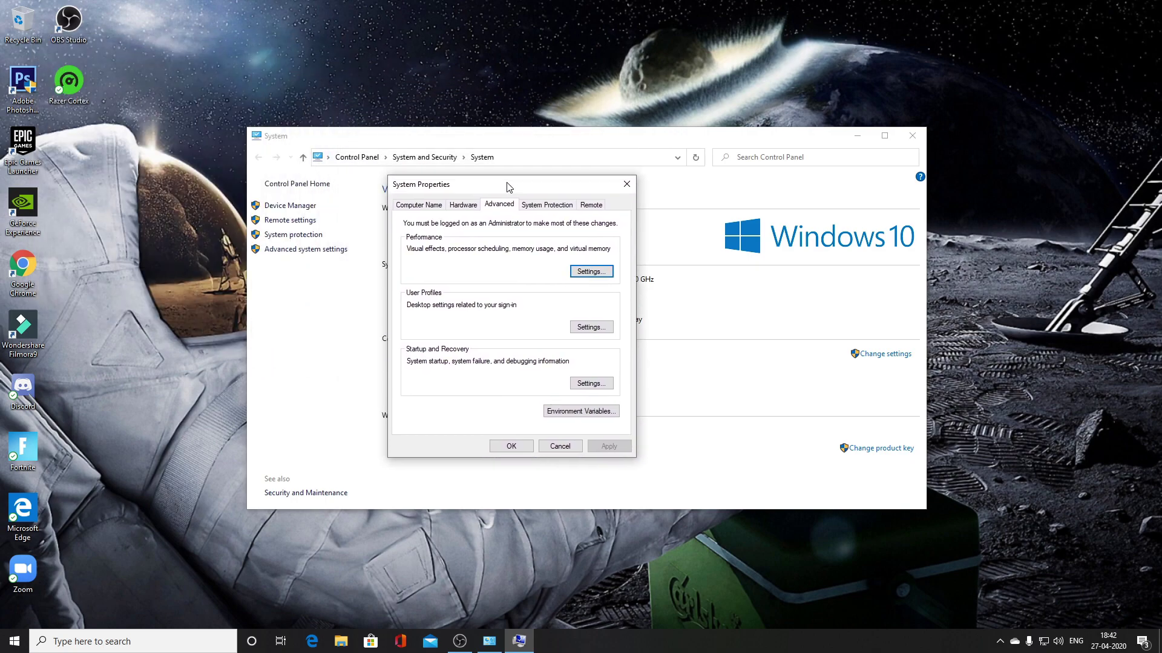
Set the visual effects in Performance Options to Adjust for best performance and apply the change.
{"action": "left_click", "coordinate": [580, 275]}
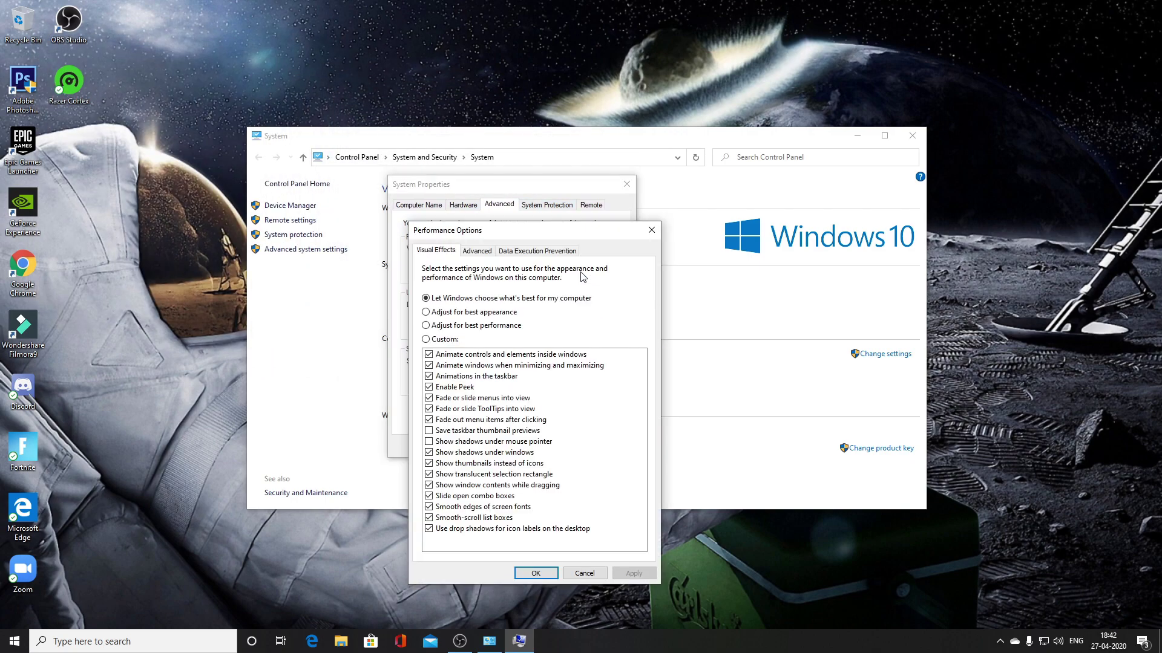
{"action": "left_click", "coordinate": [434, 327]}
{"action": "left_click", "coordinate": [627, 573]}
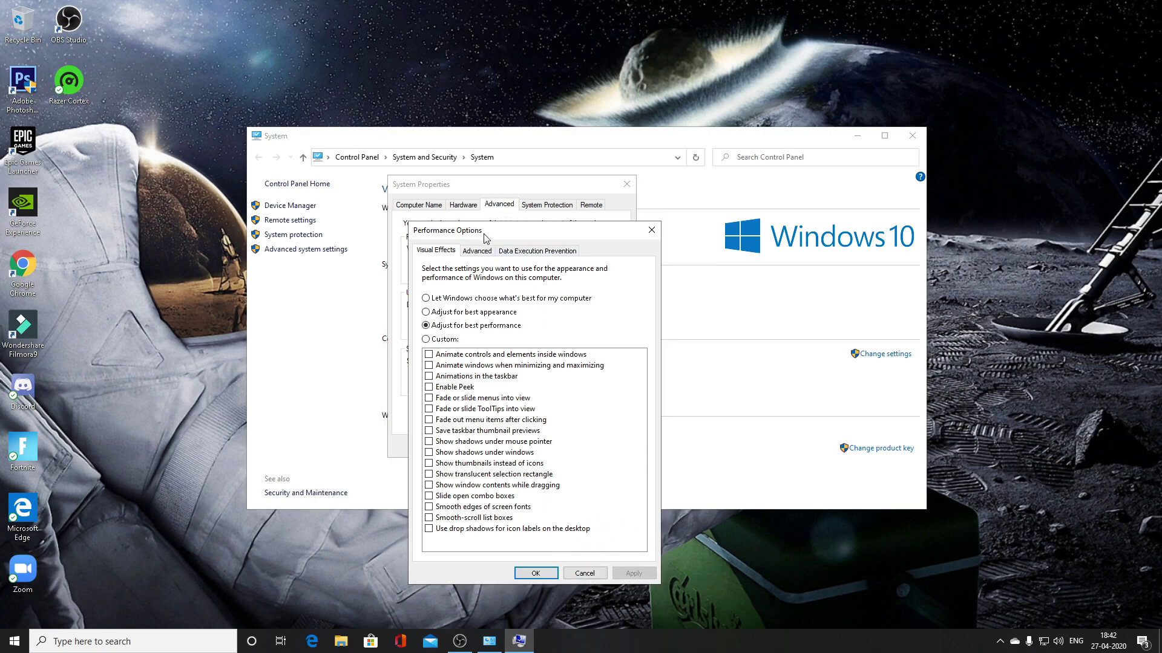
Set processor scheduling to Programs in the advanced performance options and open the virtual memory settings.
{"action": "left_click", "coordinate": [483, 252]}
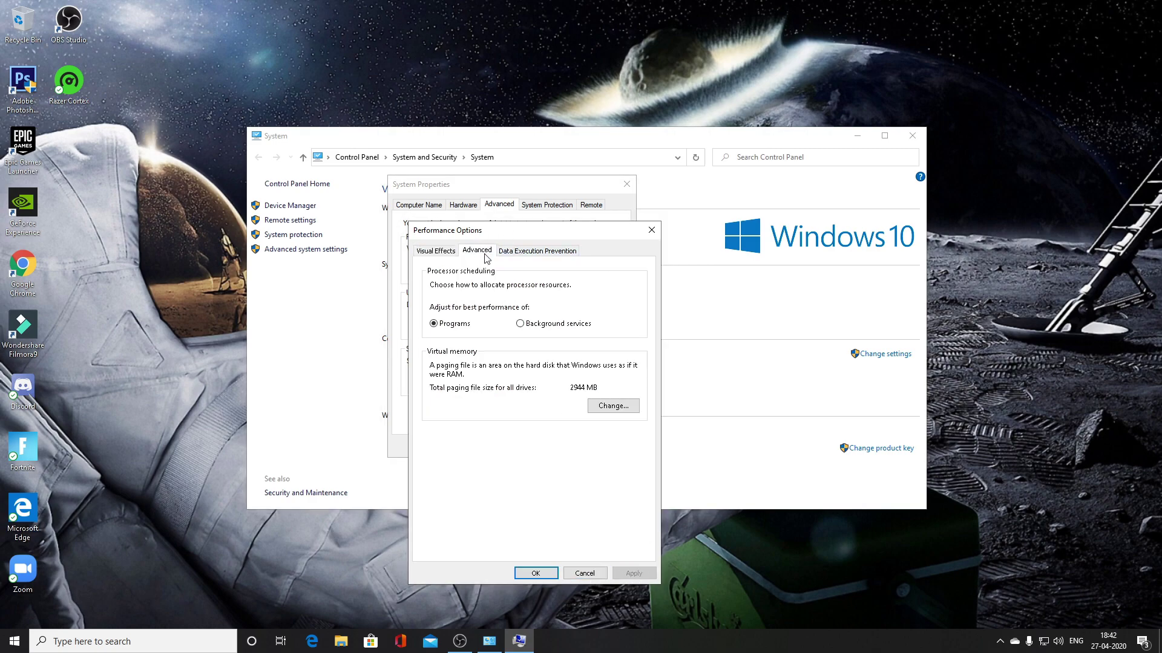
{"action": "left_click", "coordinate": [444, 326]}
{"action": "left_click", "coordinate": [608, 406]}
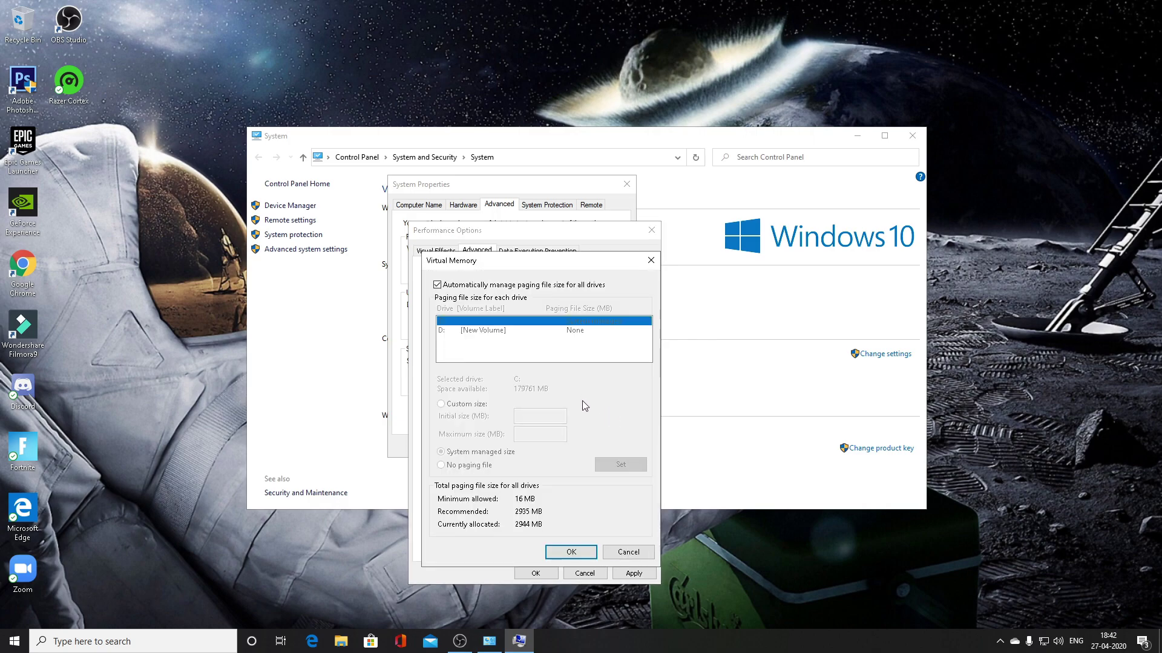
Turn off automatic paging file management and choose a custom size for drive C: with an initial size of 1924 MB.
{"action": "left_click", "coordinate": [437, 285]}
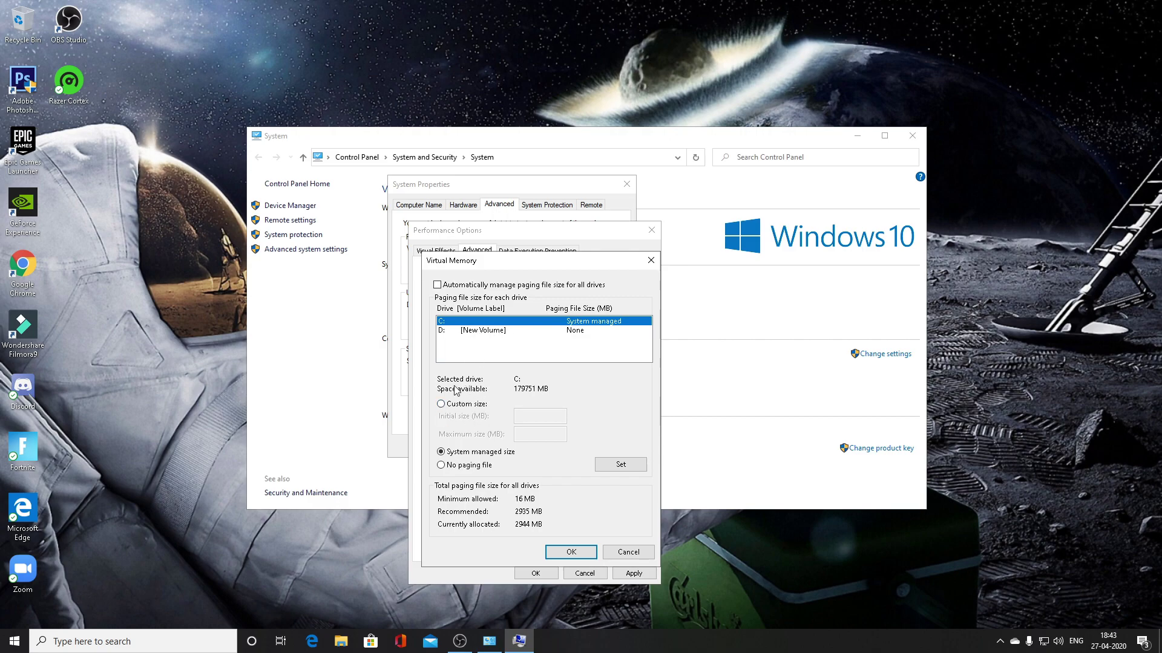
{"action": "left_click", "coordinate": [456, 406]}
{"action": "key", "text": "Tab"}
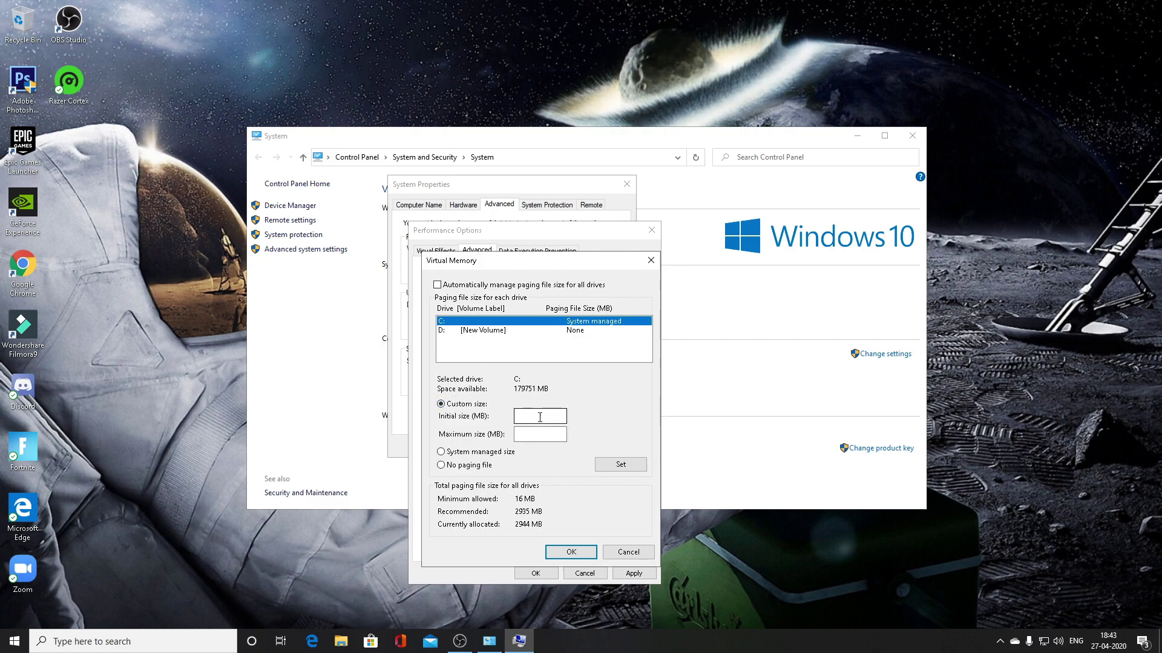
{"action": "type", "text": "1924"}
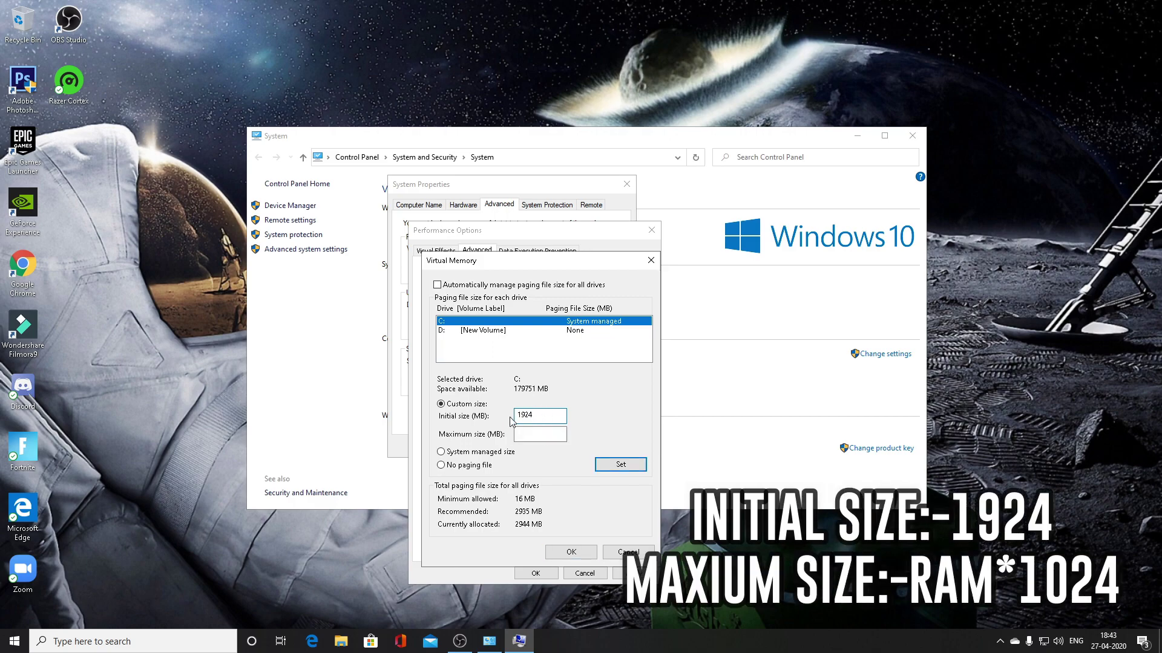
{"action": "double_click", "coordinate": [521, 417]}
{"action": "left_click", "coordinate": [522, 435]}
Open the properties of This PC to check the installed memory and move the System window aside.
{"action": "left_click", "coordinate": [194, 640]}
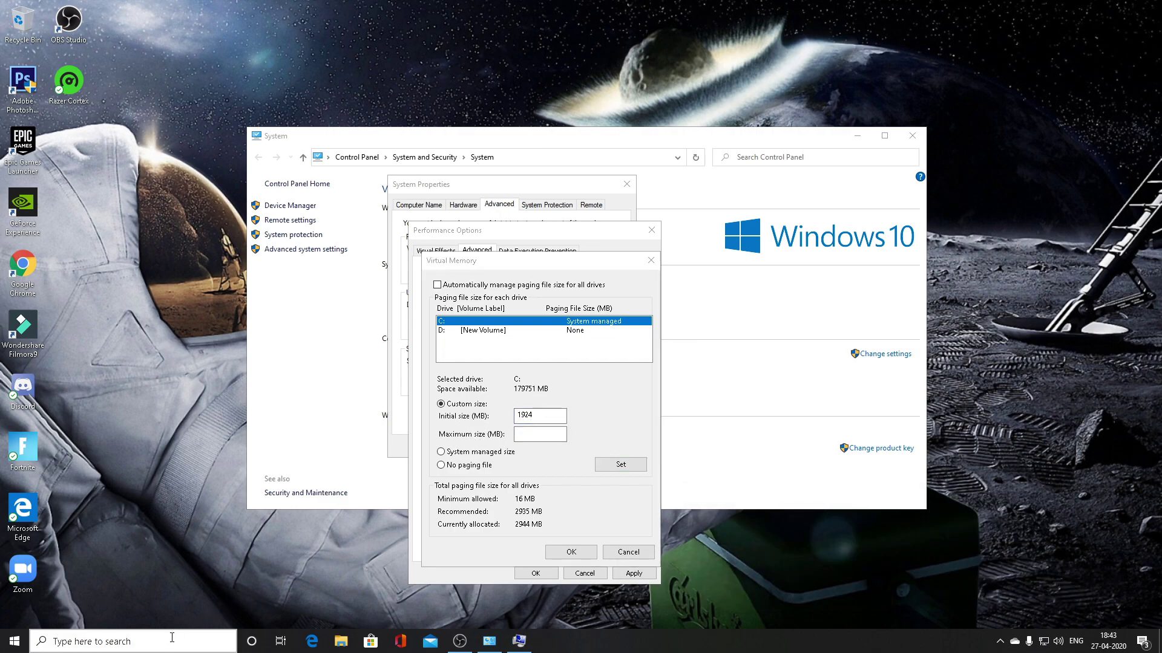
{"action": "type", "text": "thi"}
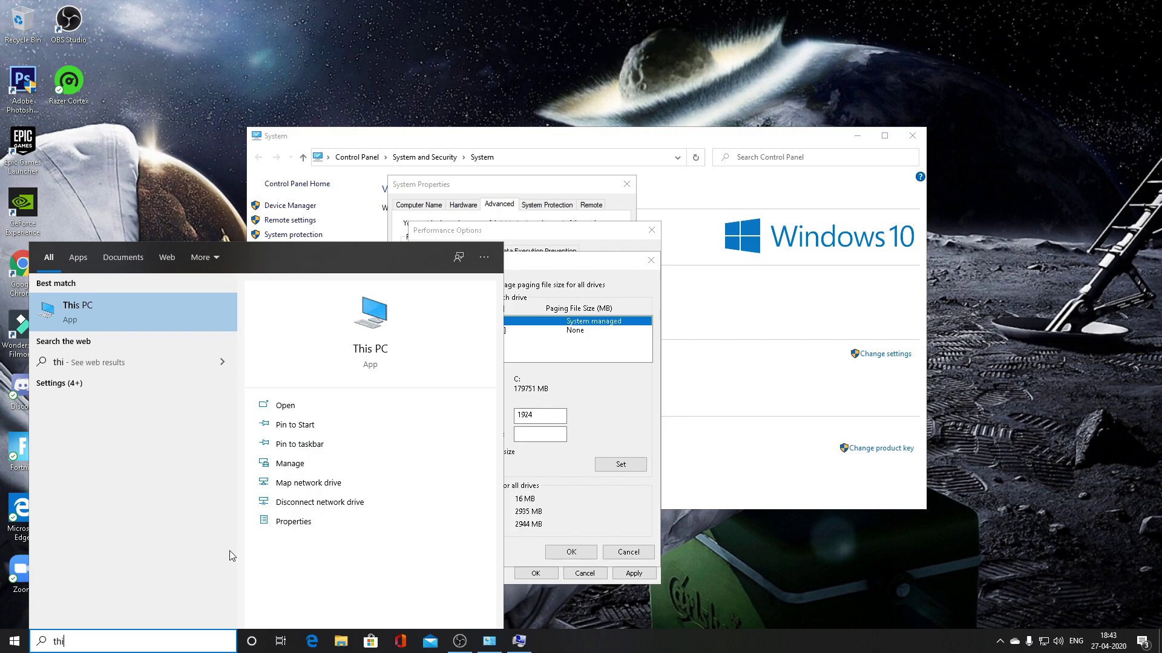
{"action": "left_click", "coordinate": [290, 522]}
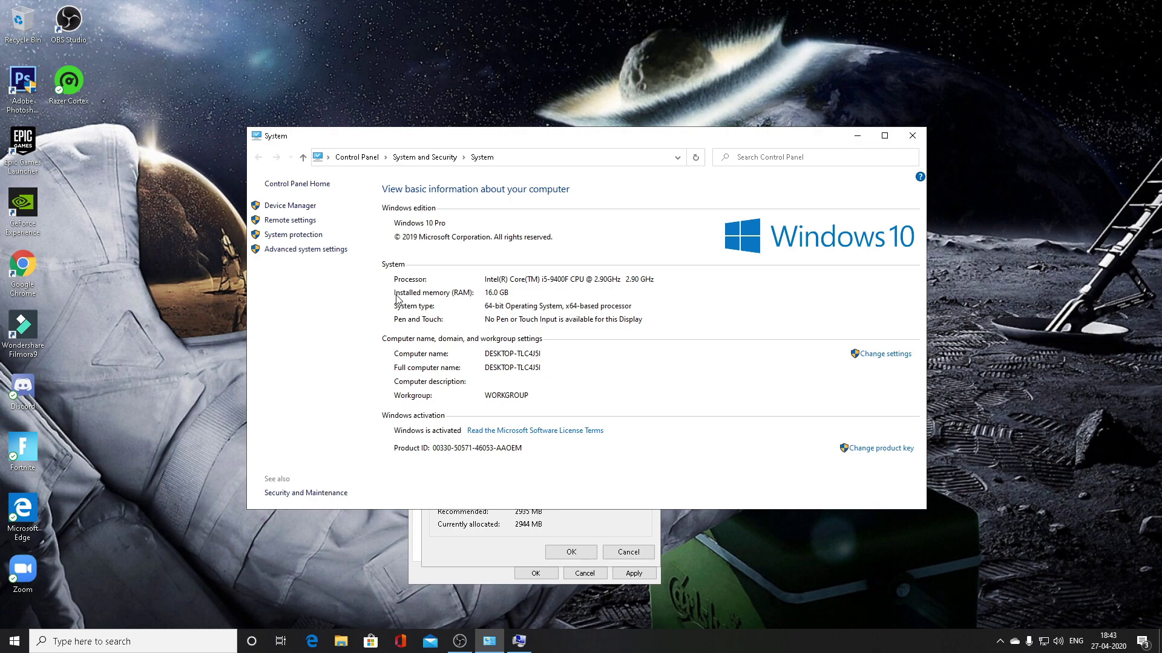
{"action": "left_click_drag", "start_coordinate": [740, 143], "coordinate": [441, 141]}
Open Calculator and place it beside the System window.
{"action": "left_click", "coordinate": [121, 641]}
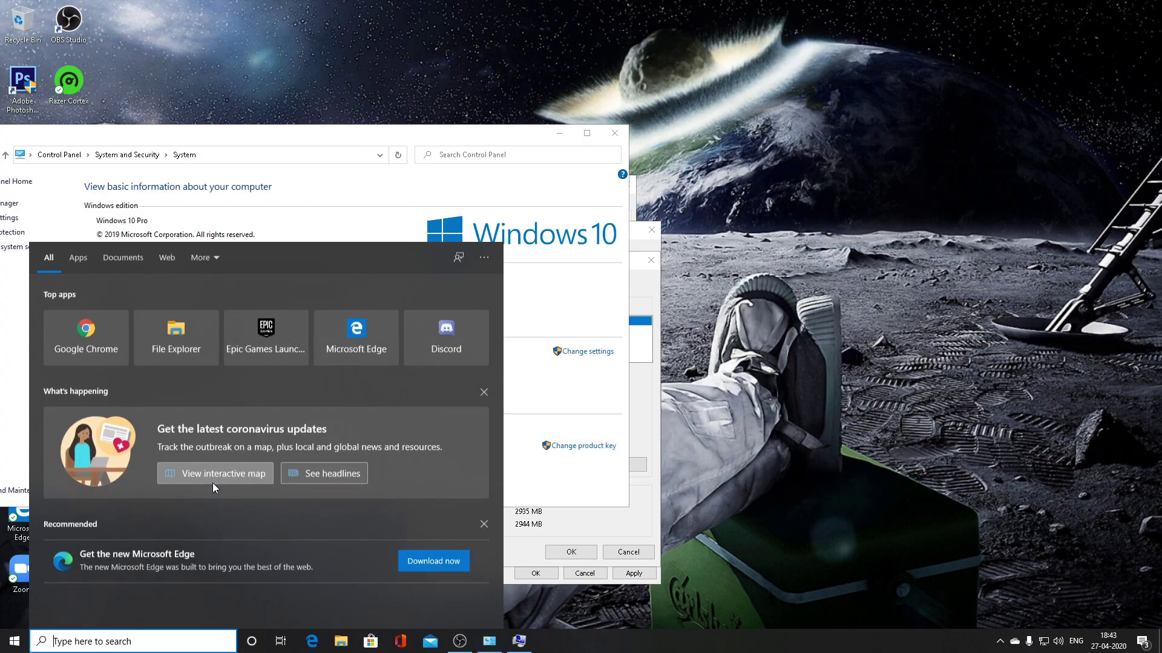
{"action": "type", "text": "calc"}
{"action": "key", "text": "Return"}
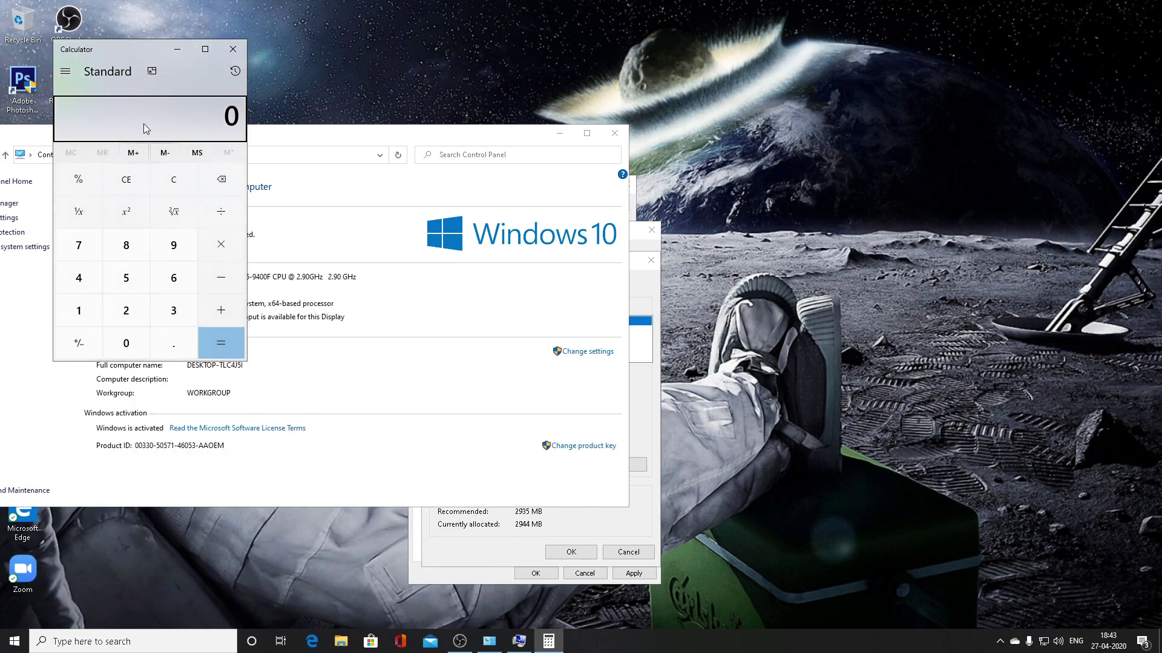
{"action": "left_click_drag", "start_coordinate": [127, 50], "coordinate": [737, 117]}
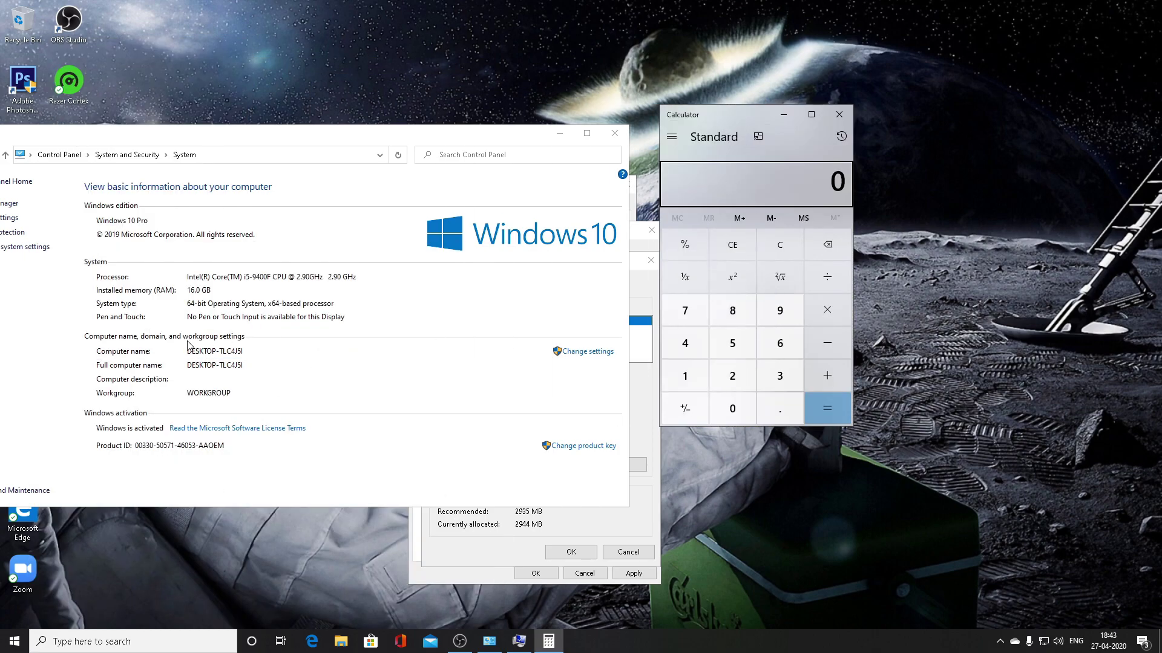
Multiply 16 by 1024 and copy the result, closing Calculator and the System window.
{"action": "left_click", "coordinate": [689, 380]}
{"action": "left_click", "coordinate": [781, 343]}
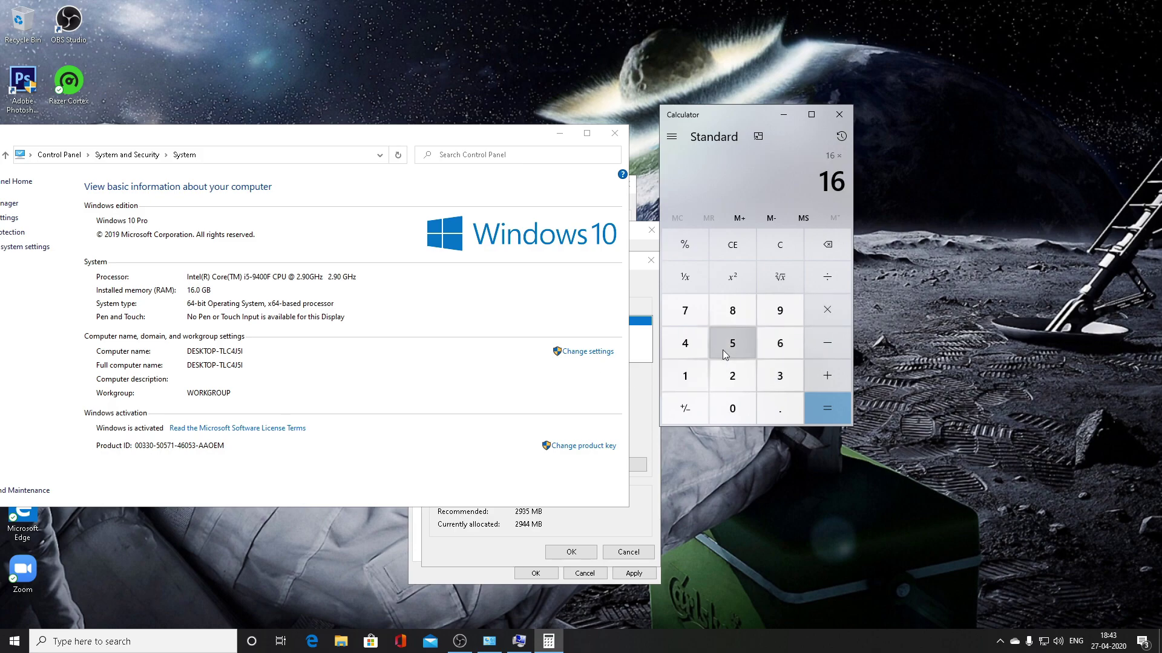
{"action": "left_click", "coordinate": [686, 376]}
{"action": "left_click", "coordinate": [732, 409]}
{"action": "left_click", "coordinate": [728, 379]}
{"action": "left_click", "coordinate": [685, 347]}
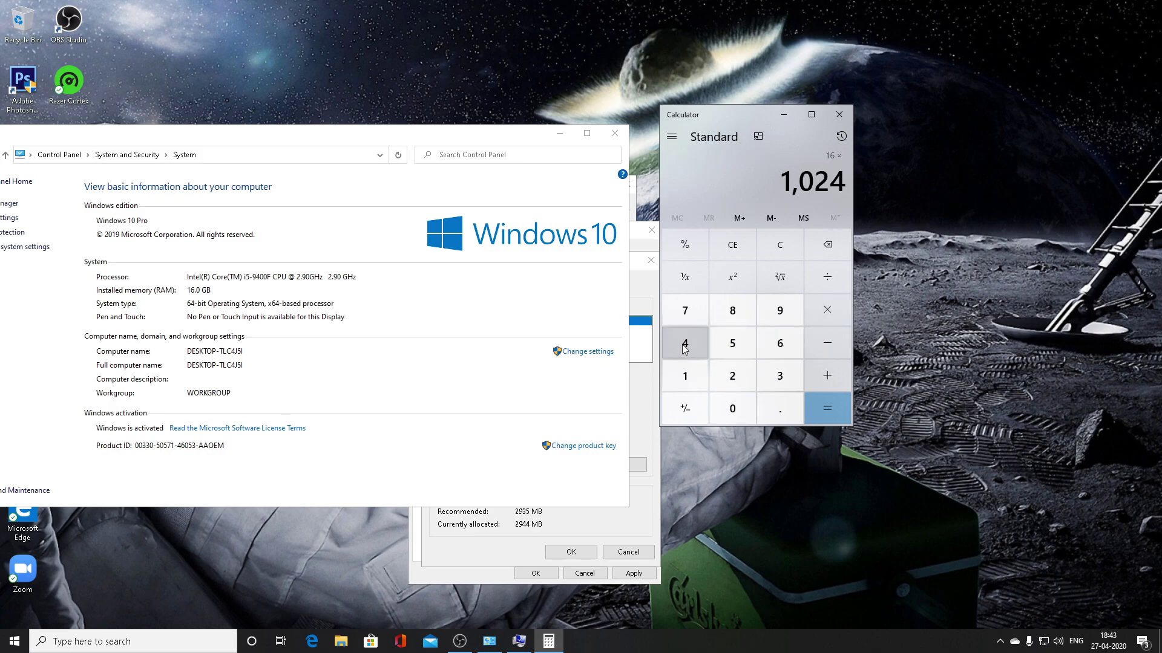
{"action": "left_click", "coordinate": [828, 402]}
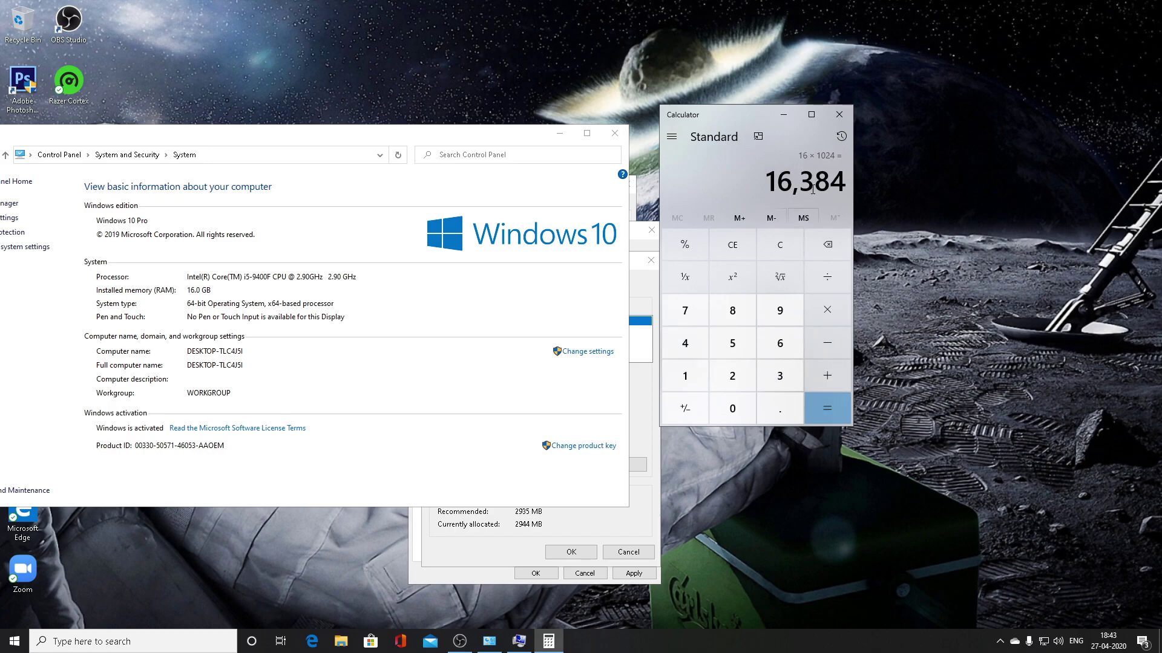
{"action": "key", "text": "ctrl+c"}
{"action": "left_click_drag", "start_coordinate": [768, 183], "coordinate": [847, 185]}
{"action": "left_click", "coordinate": [839, 115]}
{"action": "left_click", "coordinate": [615, 133]}
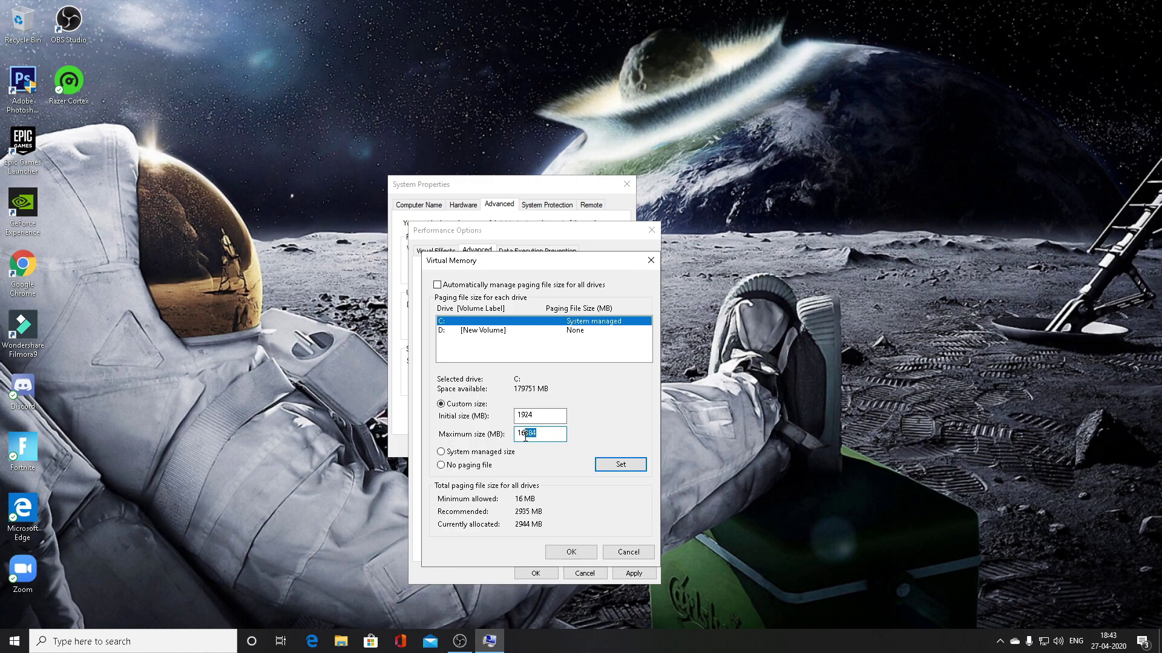
Set the paging file of drive C: to a maximum size of 16384 MB and acknowledge the restart notice.
{"action": "left_click", "coordinate": [619, 465]}
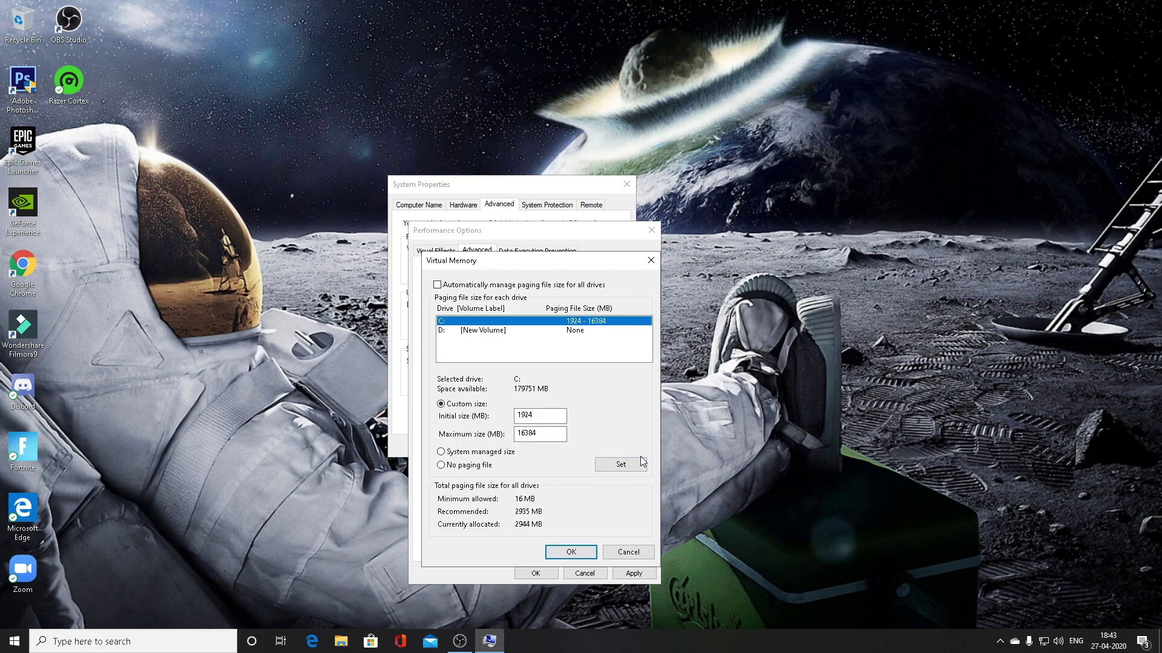
{"action": "left_click", "coordinate": [578, 552]}
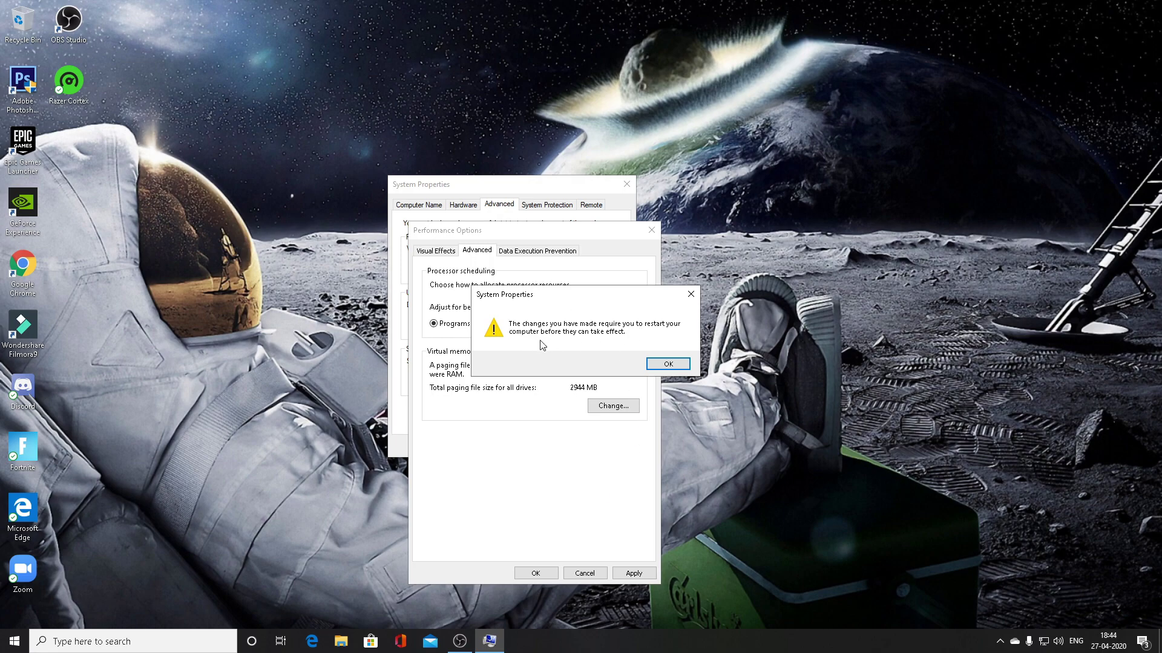
{"action": "left_click", "coordinate": [667, 365]}
Apply and close the Performance Options and System Properties dialogs, choosing to restart later.
{"action": "left_click", "coordinate": [632, 572]}
{"action": "left_click", "coordinate": [575, 574]}
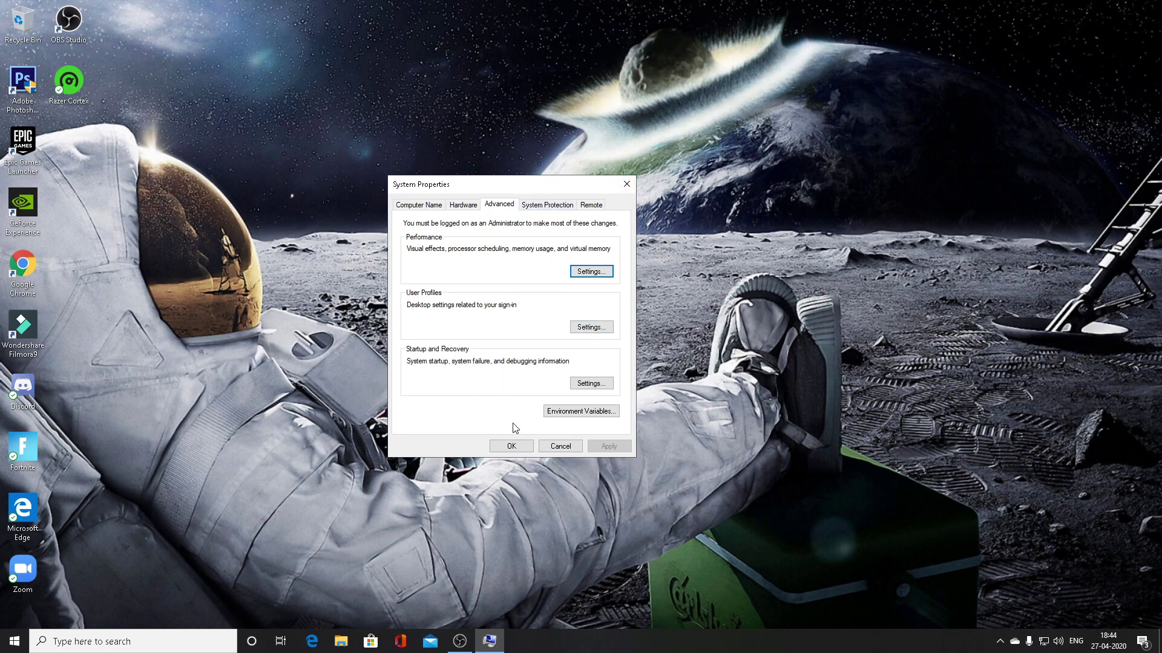
{"action": "left_click", "coordinate": [514, 444]}
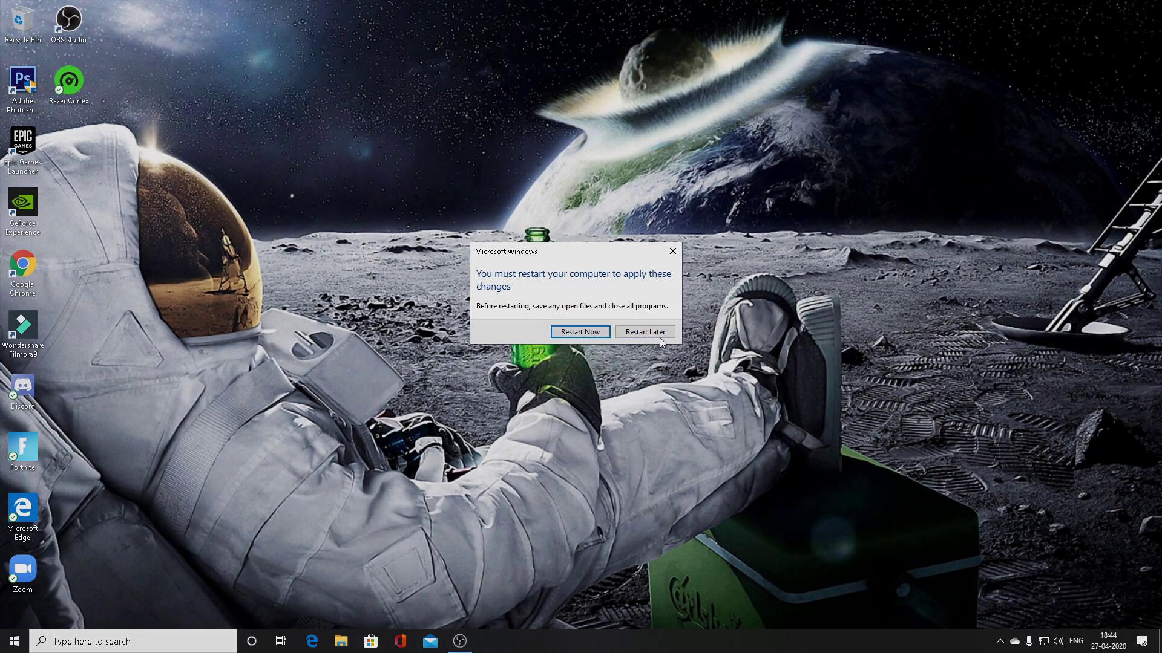
{"action": "left_click", "coordinate": [657, 333]}
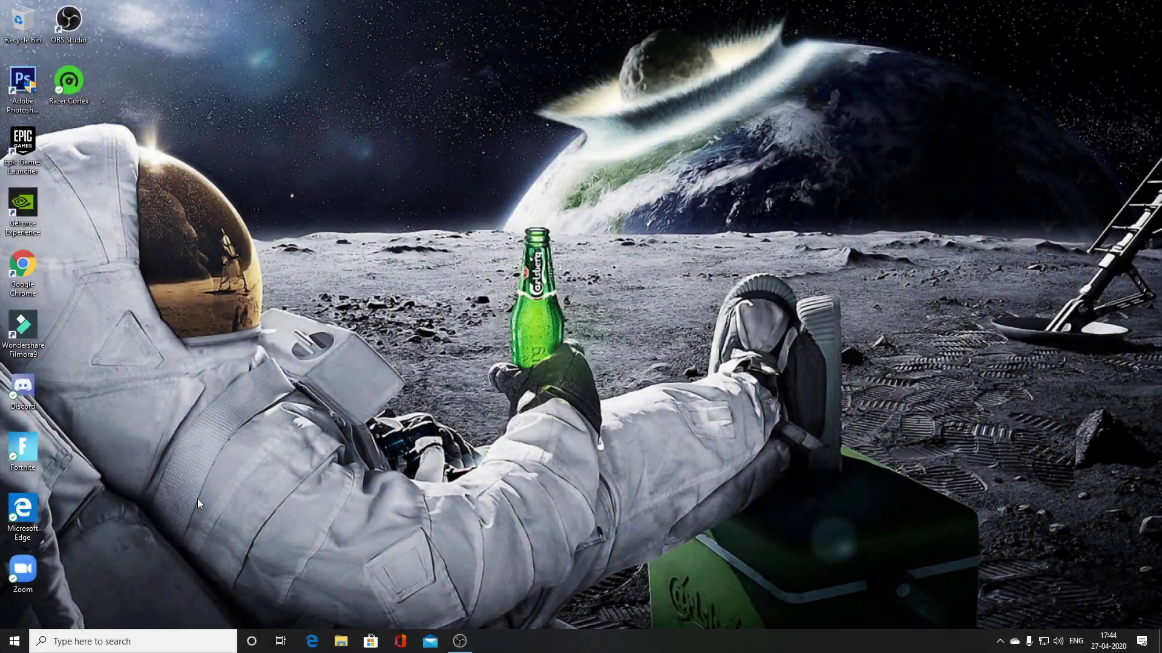
Open the Windows prefetch folder with the Run command, granting access to it, and delete all its files.
{"action": "left_click", "coordinate": [133, 641]}
{"action": "type", "text": "run"}
{"action": "left_click", "coordinate": [122, 312]}
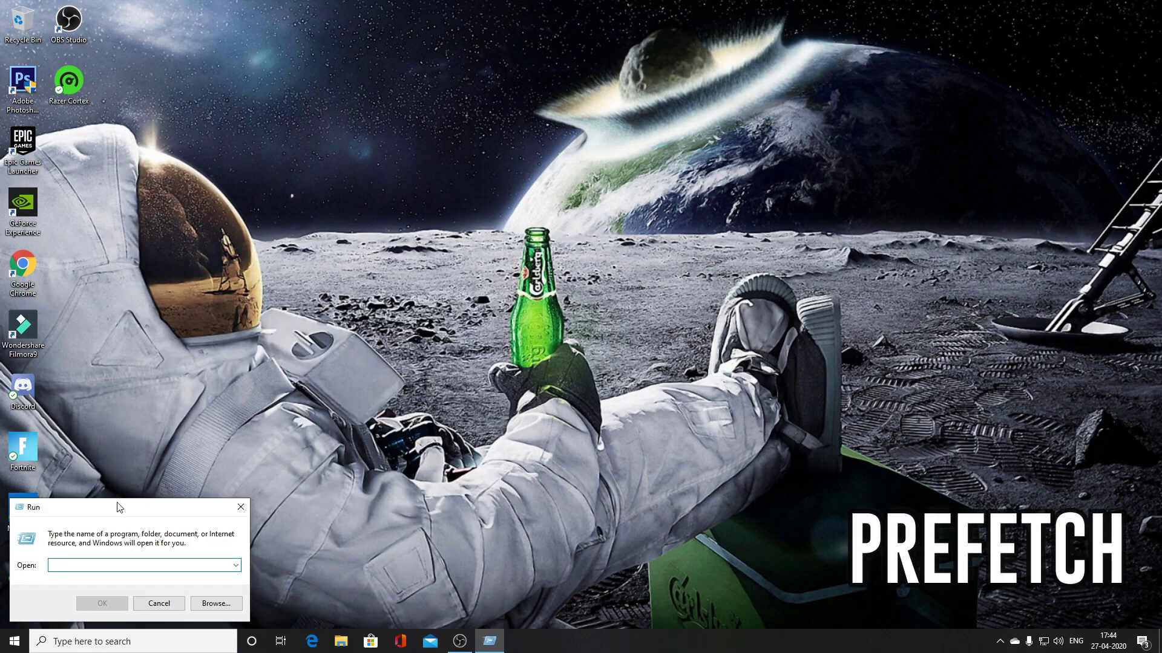
{"action": "type", "text": "prefetch"}
{"action": "key", "text": "Return"}
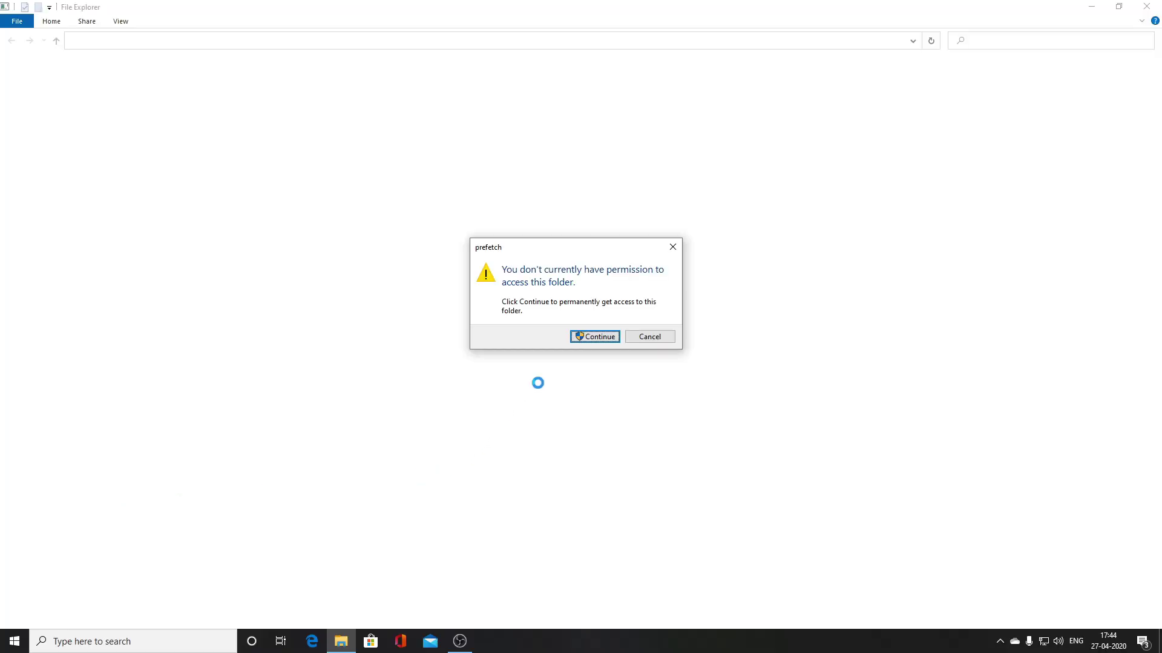
{"action": "left_click", "coordinate": [597, 339]}
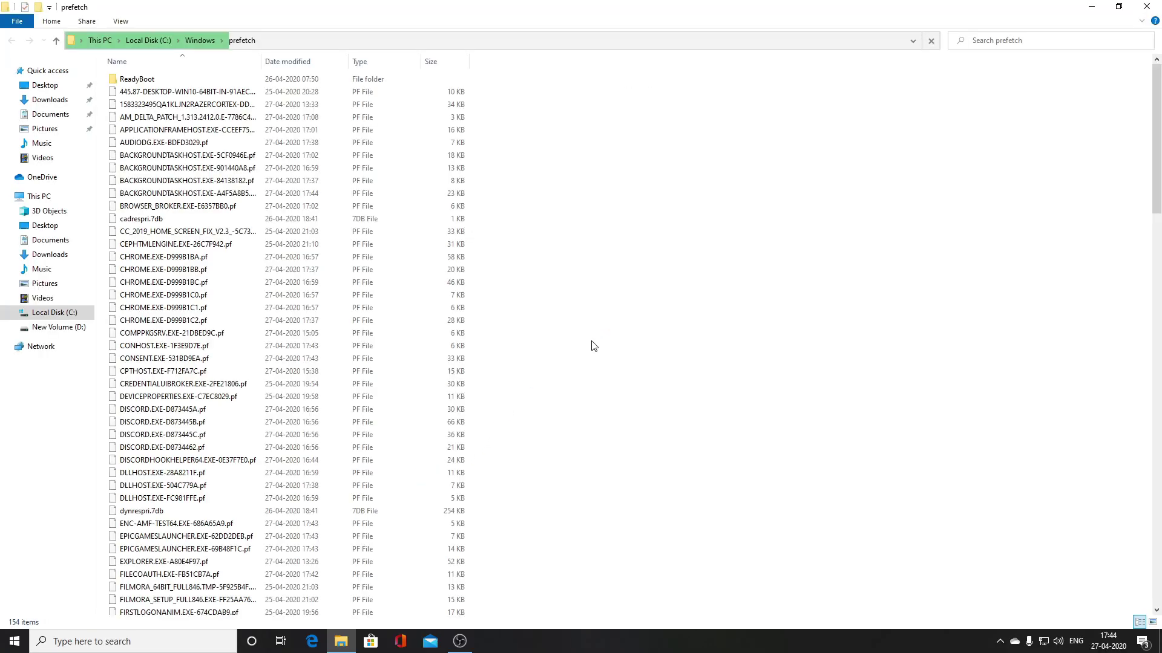
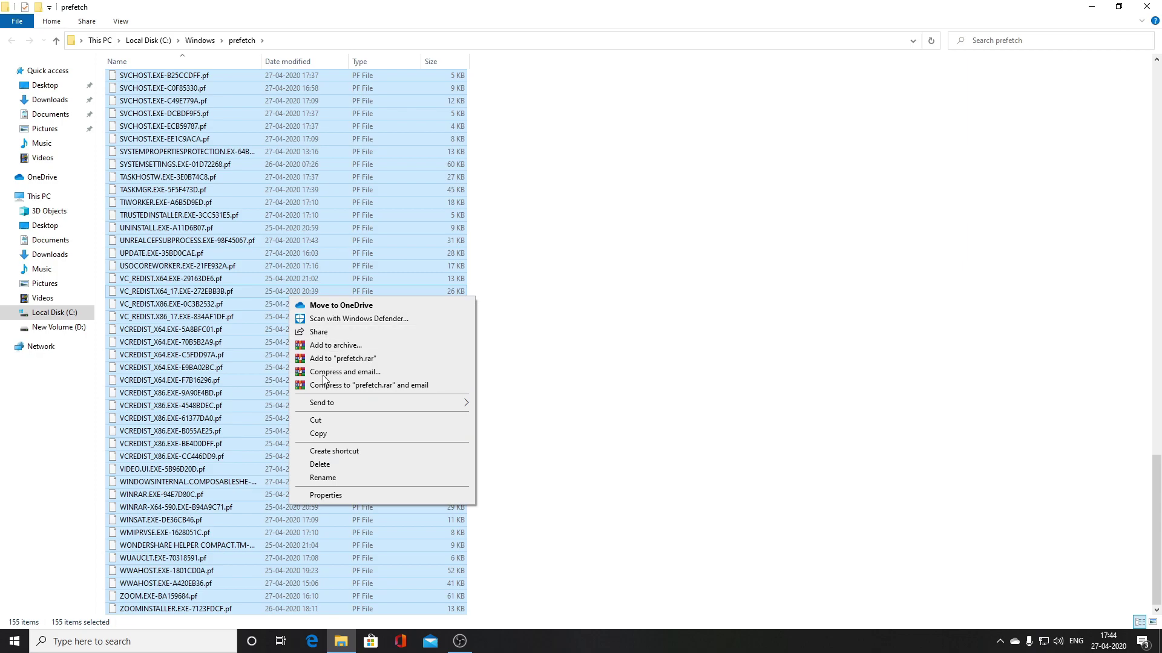
{"action": "left_click", "coordinate": [331, 464]}
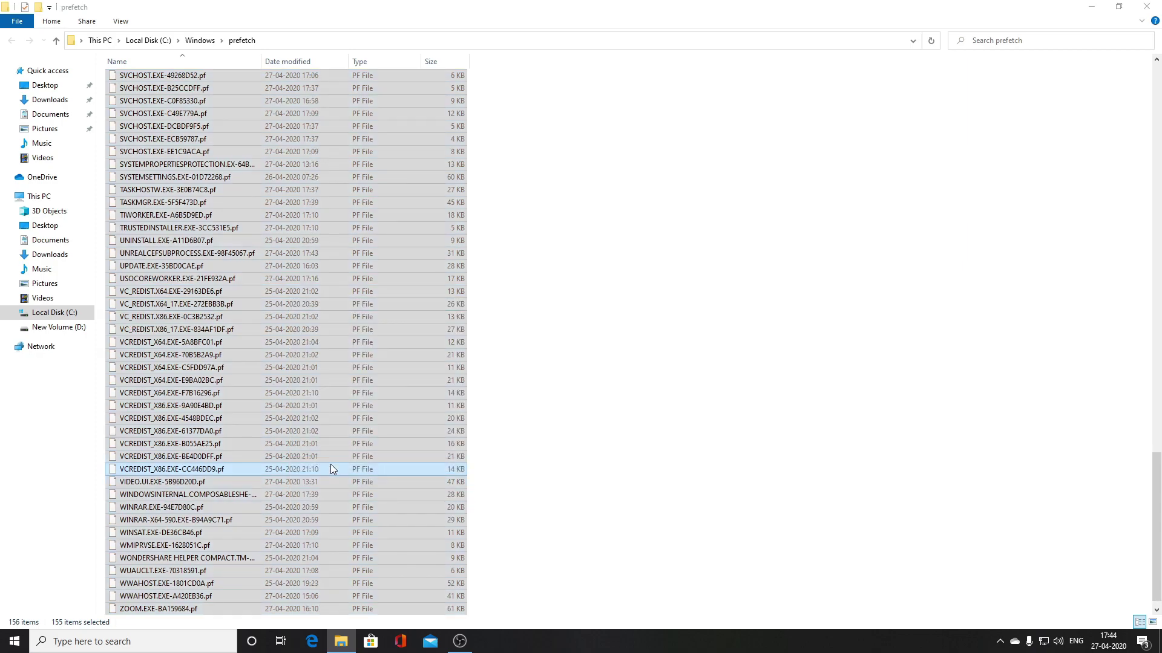
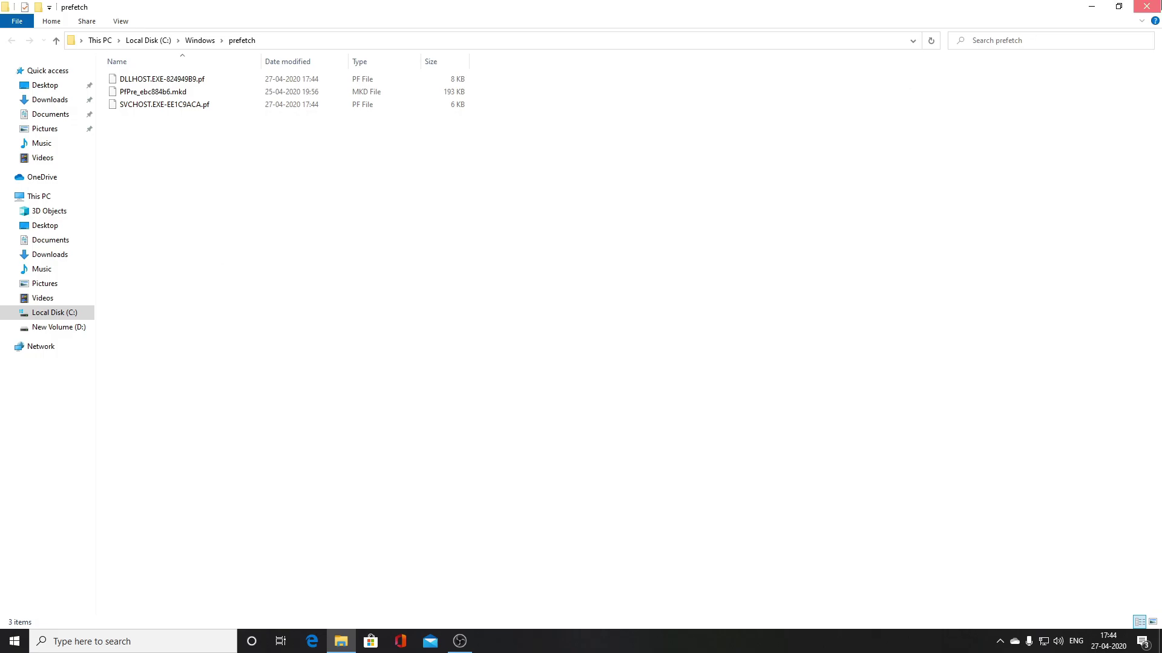
Open the Windows Temp folder by running "temp" and grant permission to access it.
{"action": "left_click", "coordinate": [168, 637]}
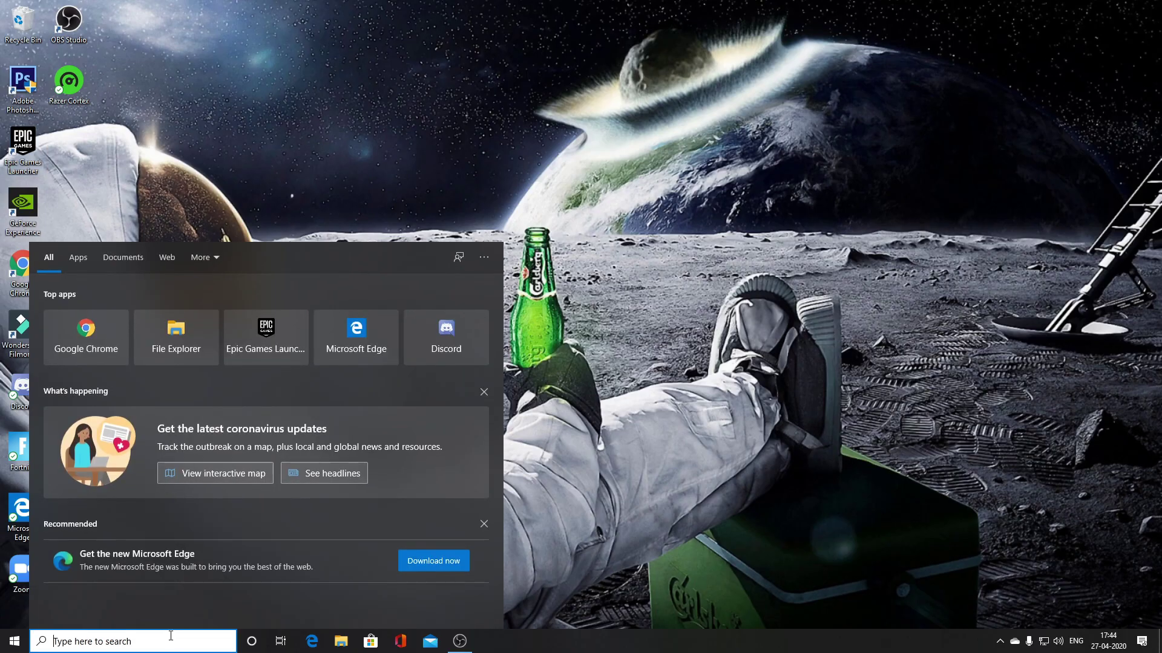
{"action": "type", "text": "run"}
{"action": "key", "text": "Return"}
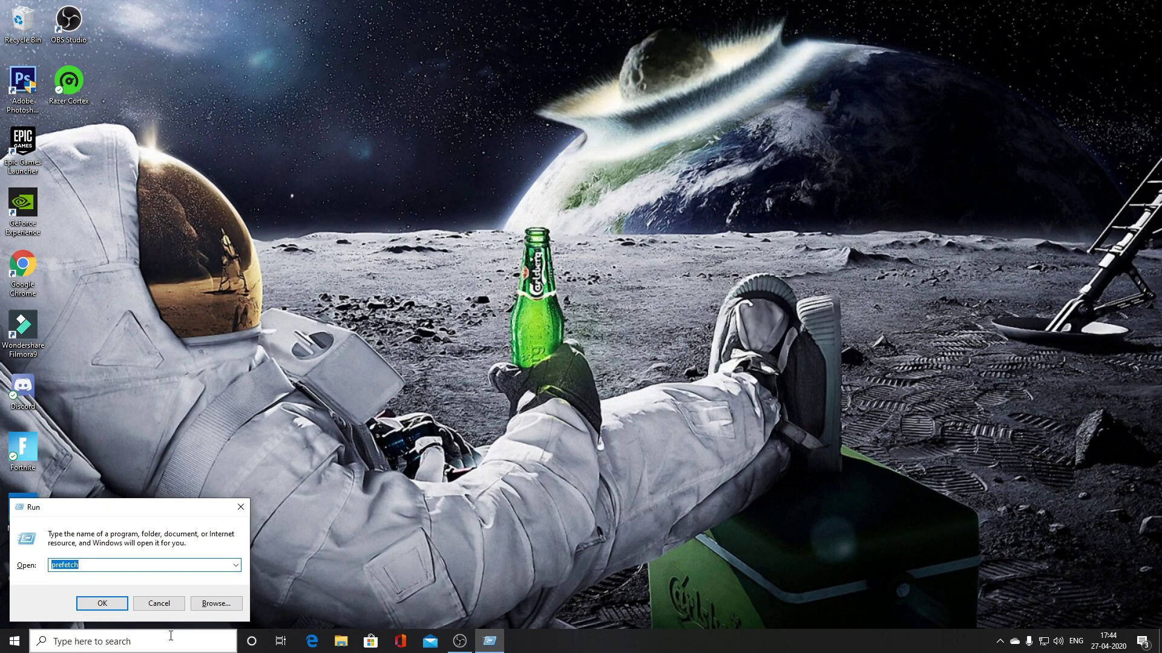
{"action": "type", "text": "temp"}
{"action": "key", "text": "Return"}
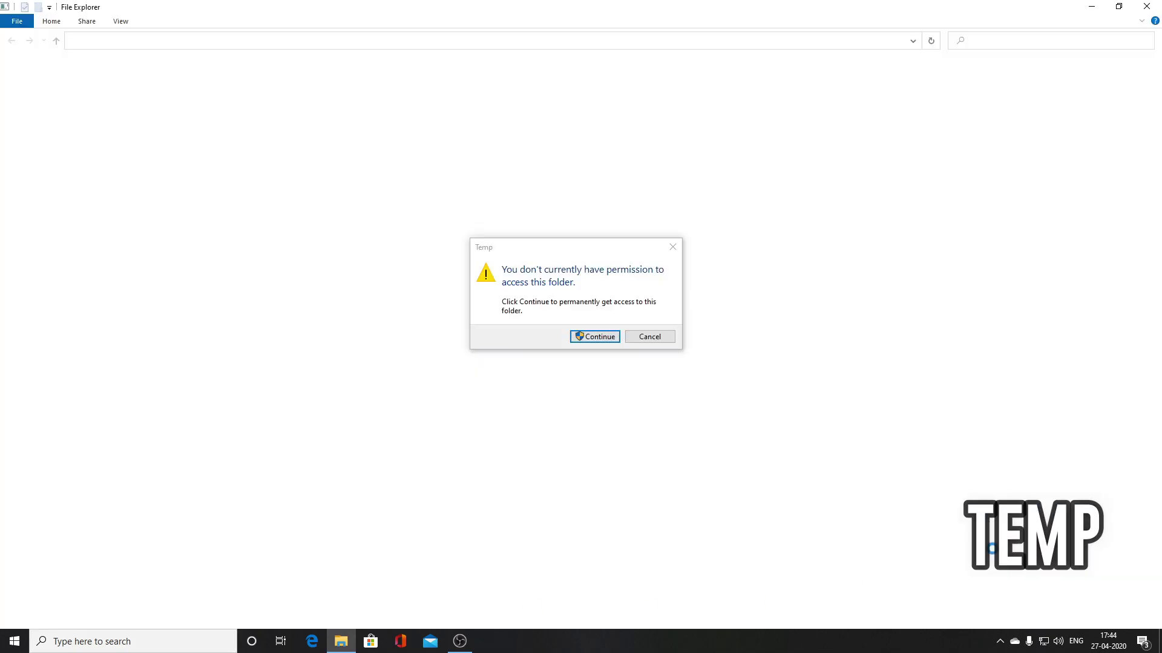
{"action": "left_click", "coordinate": [608, 337]}
Delete all items in the Windows Temp folder and close its window.
{"action": "left_click_drag", "start_coordinate": [508, 203], "coordinate": [293, 85]}
{"action": "right_click", "coordinate": [293, 85]}
{"action": "left_click", "coordinate": [343, 267]}
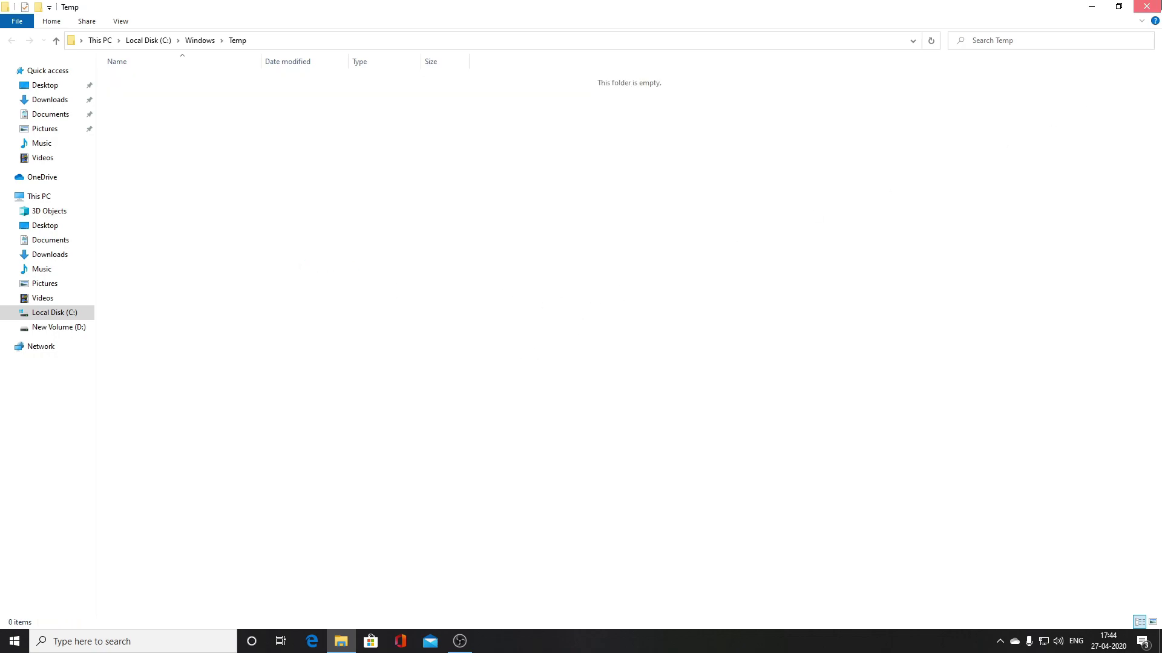
{"action": "left_click", "coordinate": [1146, 6]}
Open the user's local Temp folder by running "%temp%".
{"action": "left_click", "coordinate": [192, 635]}
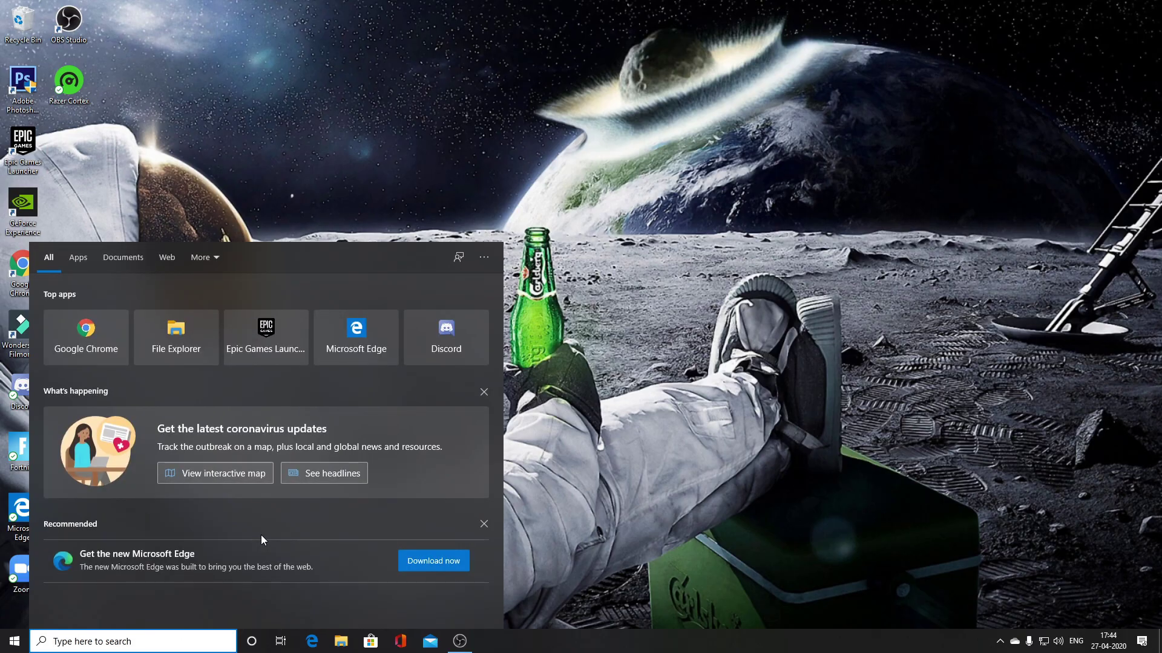
{"action": "type", "text": "run"}
{"action": "key", "text": "Return"}
{"action": "key", "text": "BackSpace"}
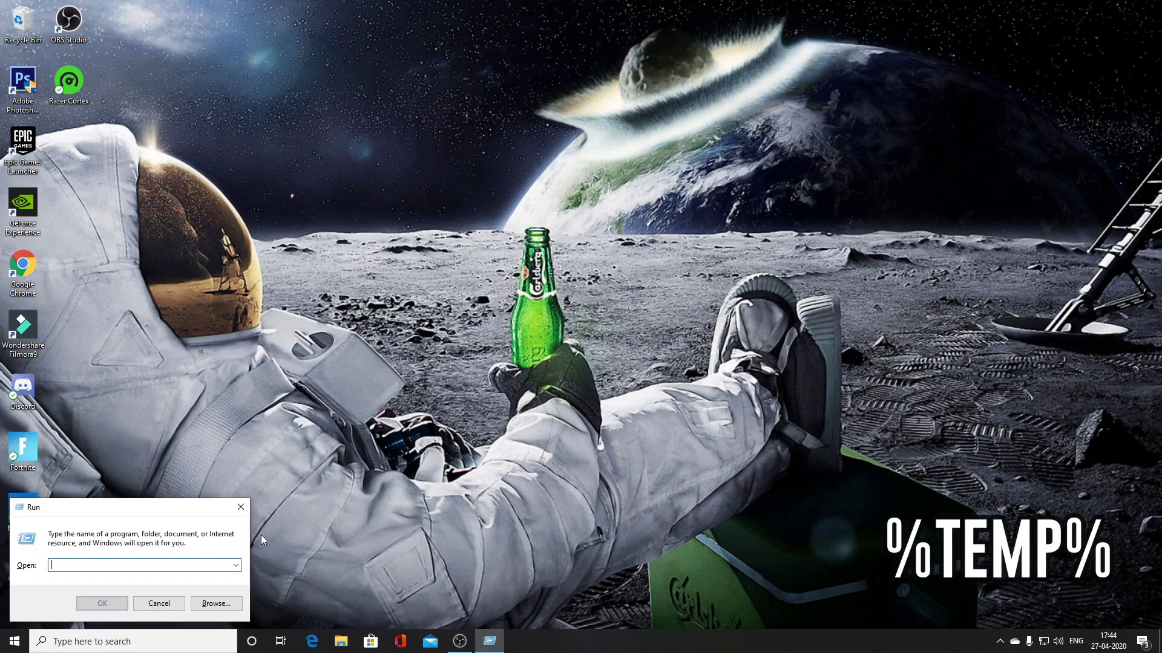
{"action": "type", "text": "%%"}
{"action": "type", "text": "temp%"}
{"action": "key", "text": "Return"}
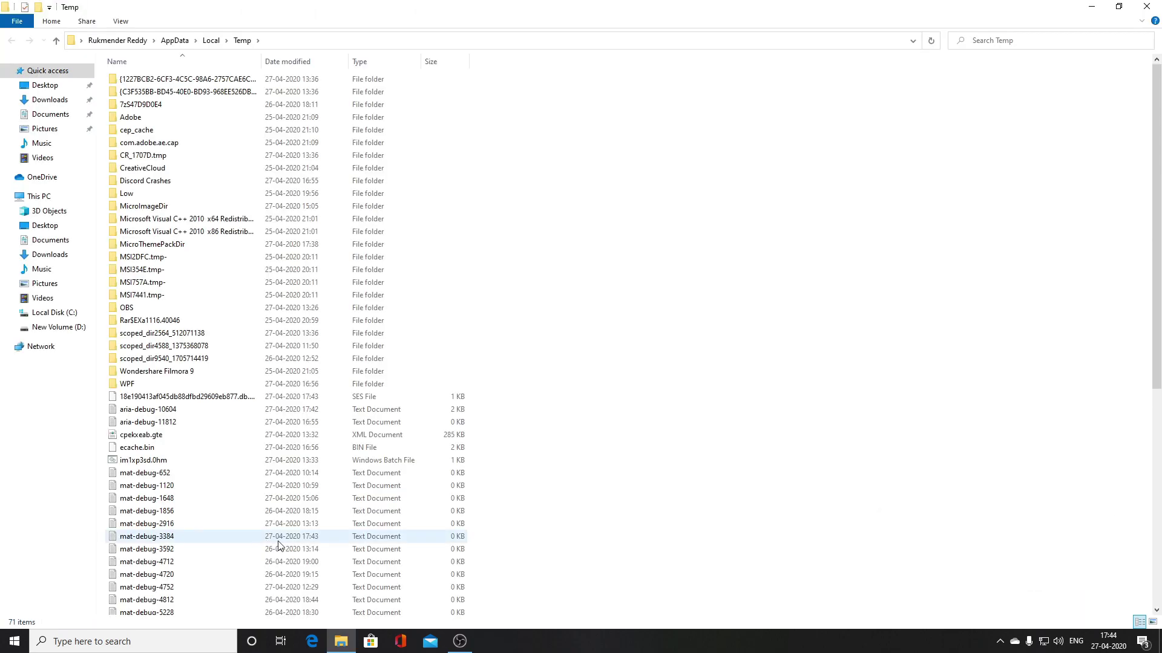
Delete all items in the local Temp folder, granting administrator permission and skipping any locked items, and close its window.
{"action": "key", "text": "ctrl+a"}
{"action": "scroll", "coordinate": [306, 368], "scroll_direction": "down", "scroll_amount": 1}
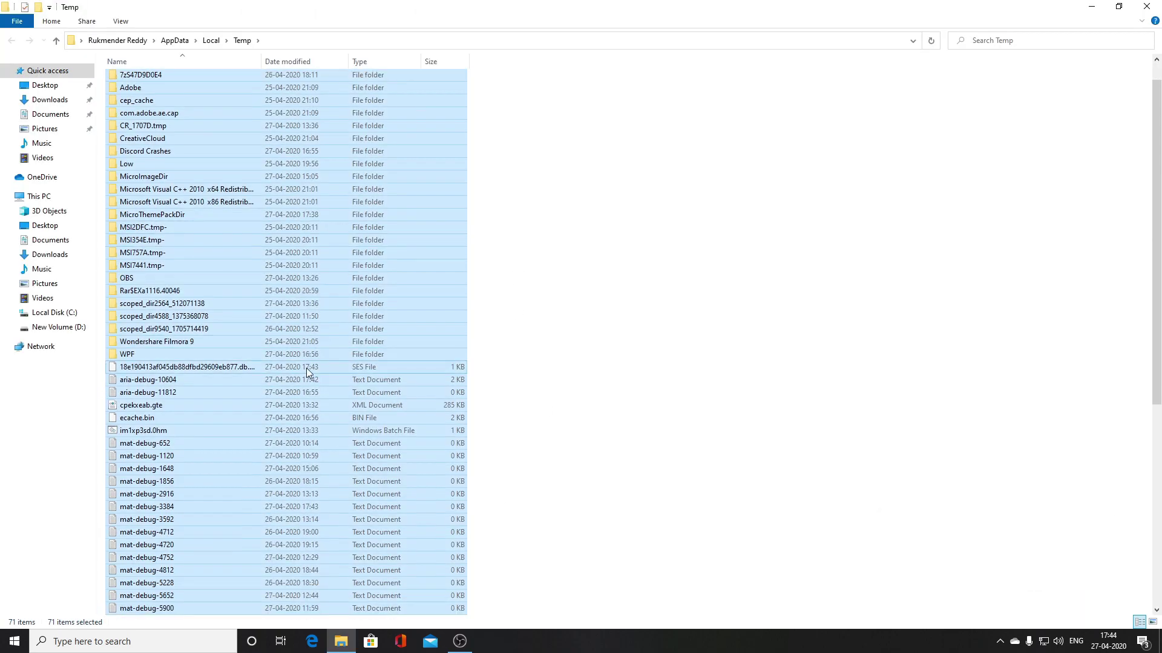
{"action": "right_click", "coordinate": [252, 326]}
{"action": "left_click", "coordinate": [290, 510]}
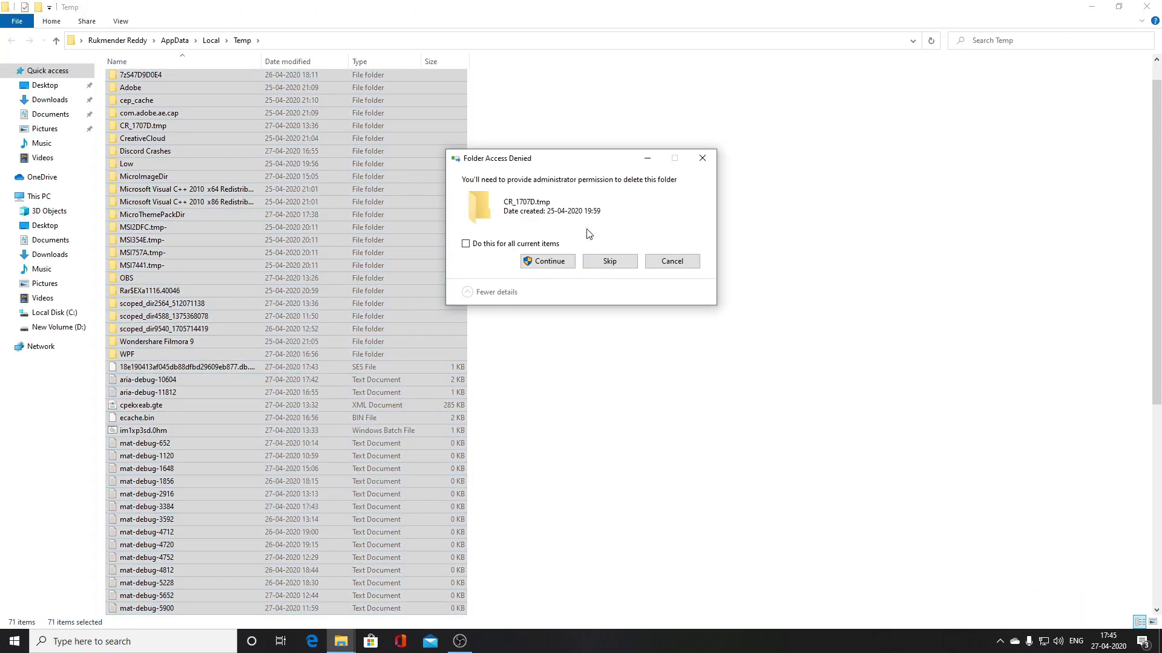
{"action": "left_click", "coordinate": [547, 262]}
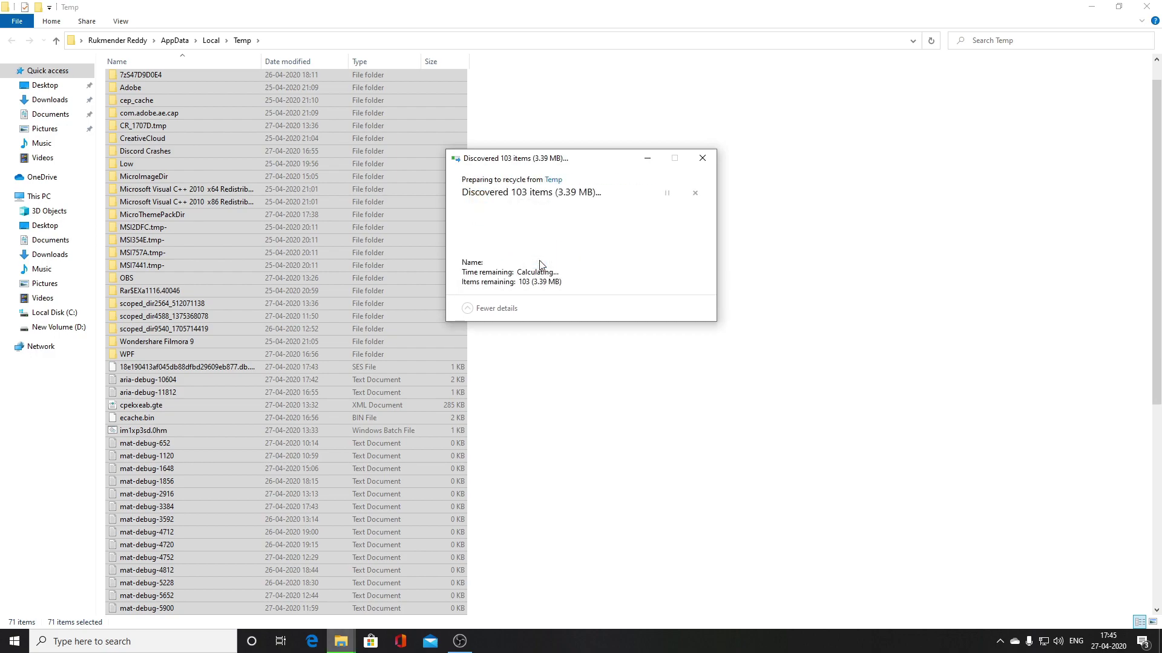
{"action": "left_click", "coordinate": [617, 292]}
{"action": "left_click", "coordinate": [465, 271]}
{"action": "left_click", "coordinate": [610, 289]}
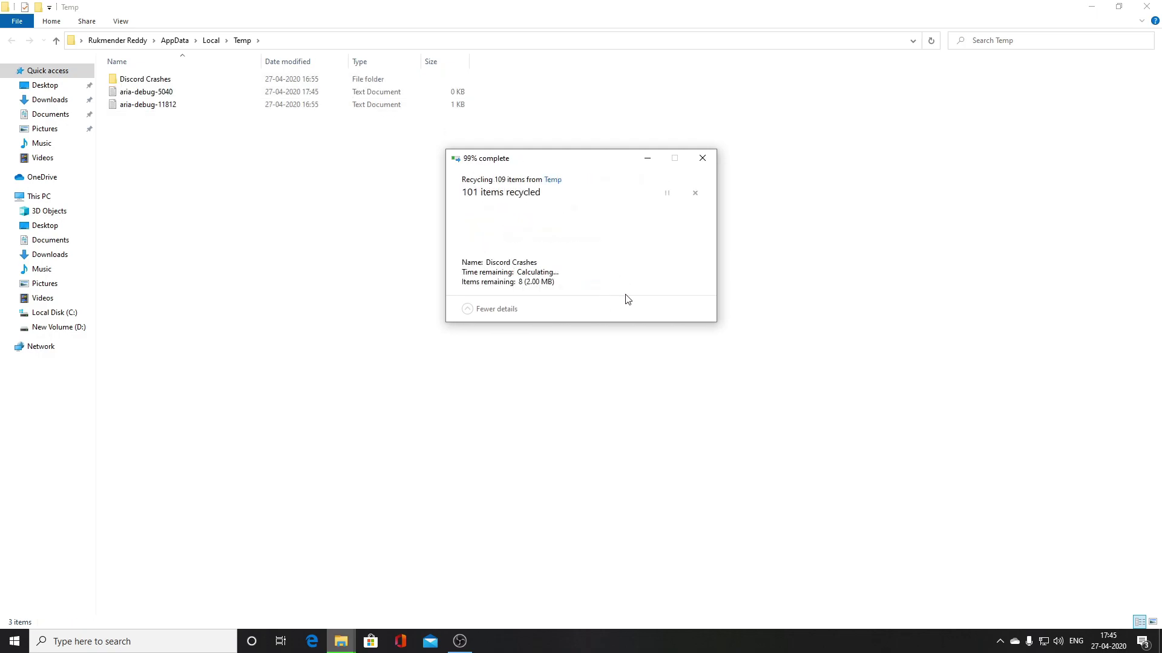
{"action": "left_click", "coordinate": [1146, 6]}
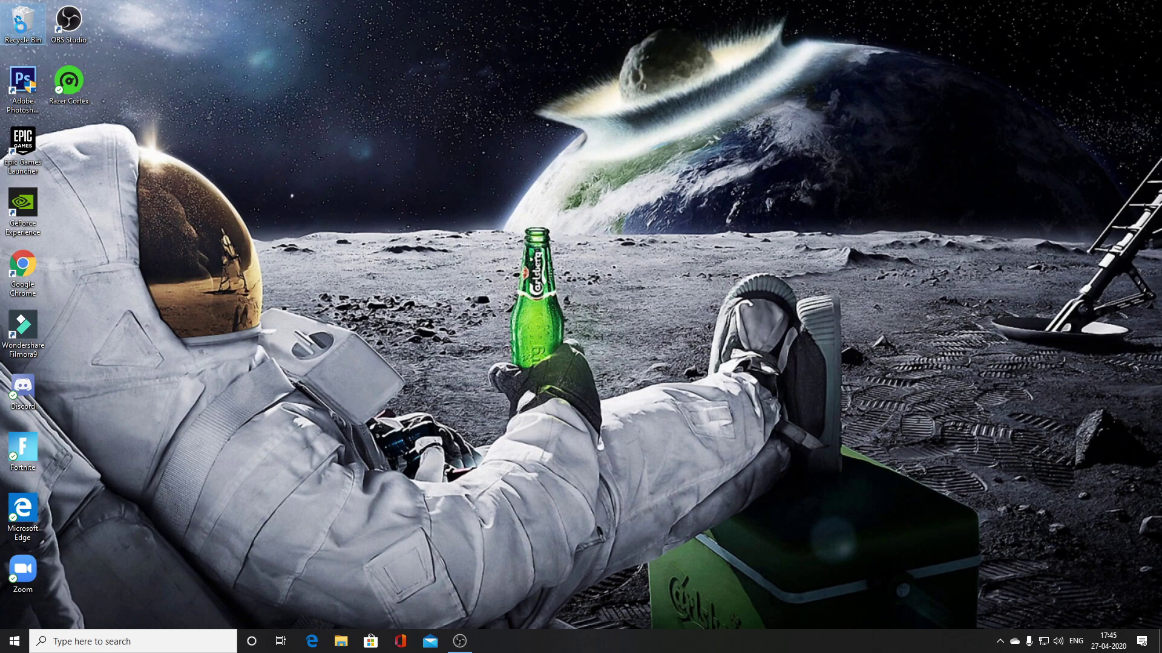
Empty the Recycle Bin permanently, granting administrator permission for the protected folders.
{"action": "right_click", "coordinate": [17, 26]}
{"action": "left_click", "coordinate": [37, 48]}
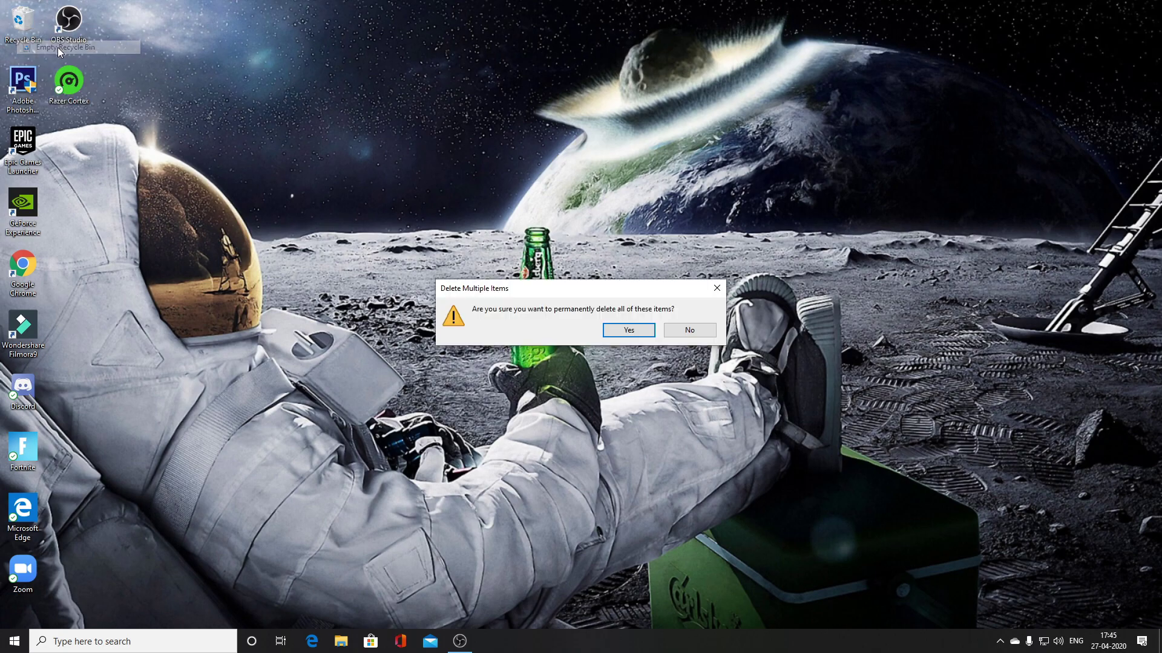
{"action": "left_click", "coordinate": [612, 330]}
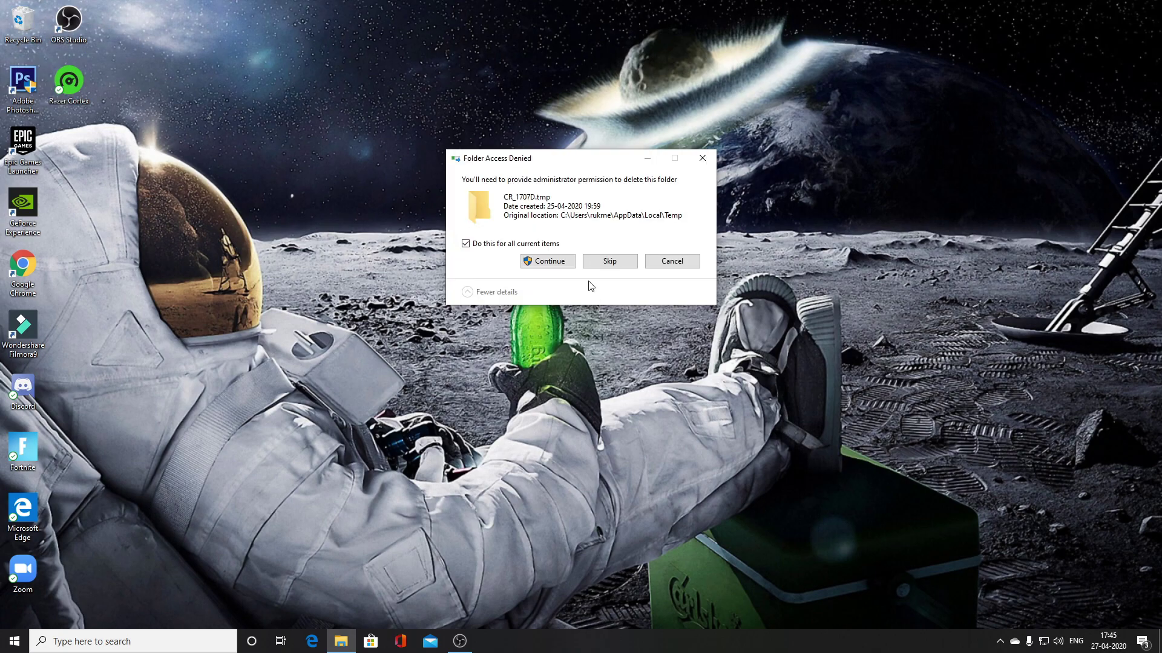
{"action": "left_click", "coordinate": [544, 261]}
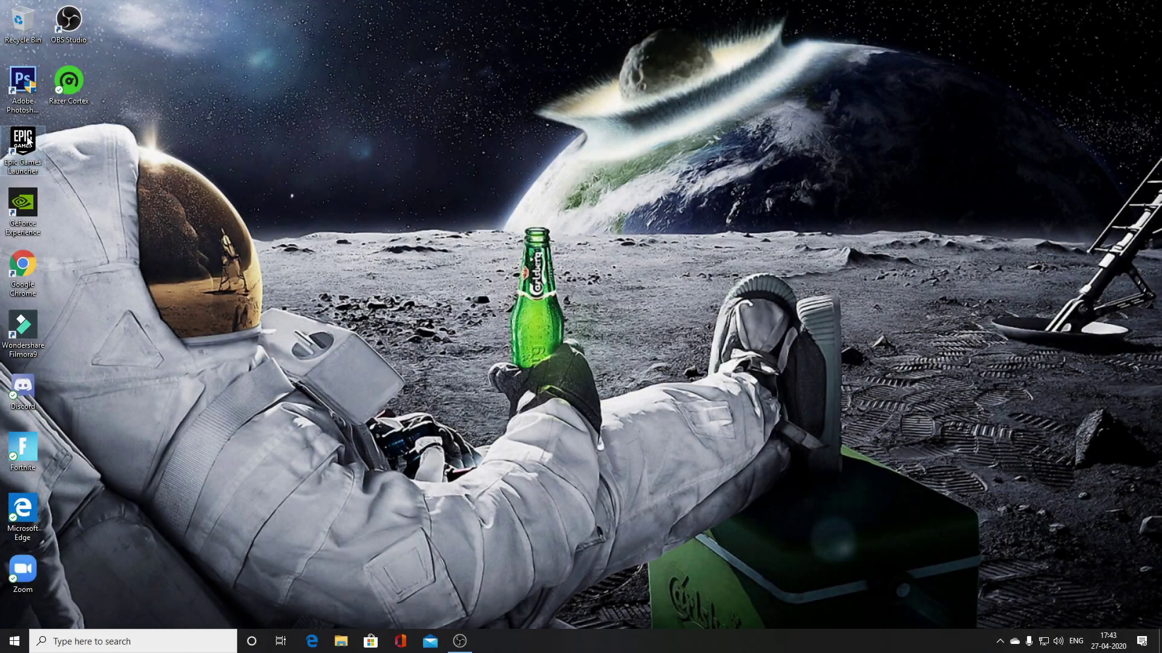
In the Epic Games Launcher settings, enable Fortnite's additional command line arguments and paste "USEALLAVAILABLECORES -NOSPLASH -PREFERREDPROCESSOR".
{"action": "double_click", "coordinate": [23, 147]}
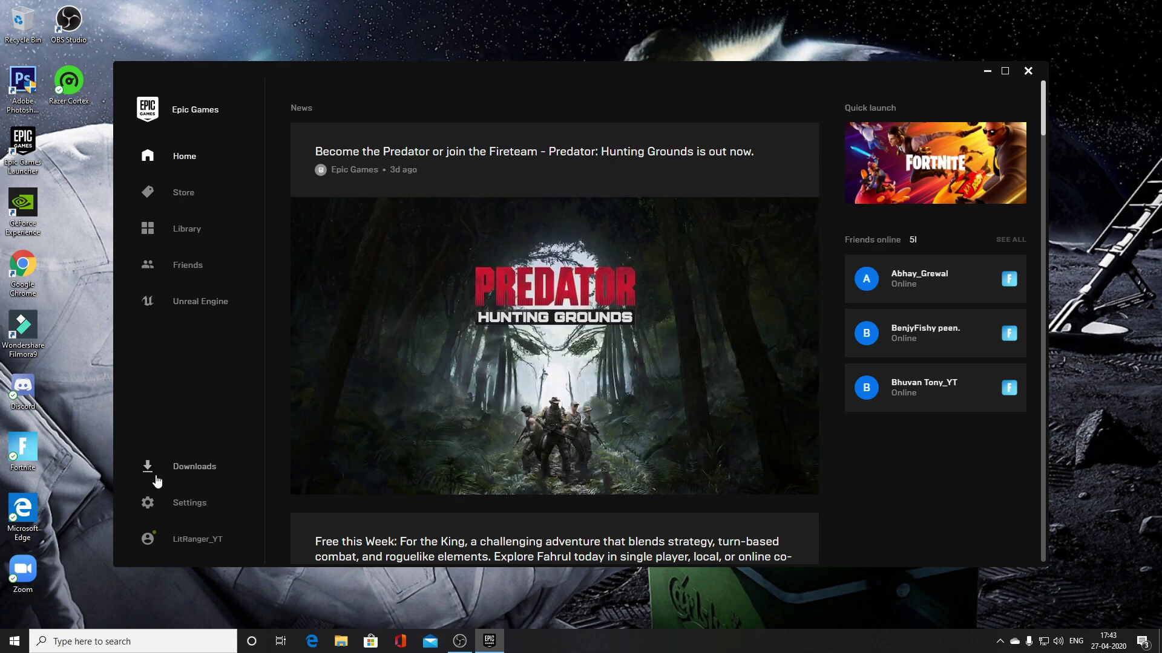
{"action": "left_click", "coordinate": [204, 504]}
{"action": "scroll", "coordinate": [329, 340], "scroll_direction": "down", "scroll_amount": 5}
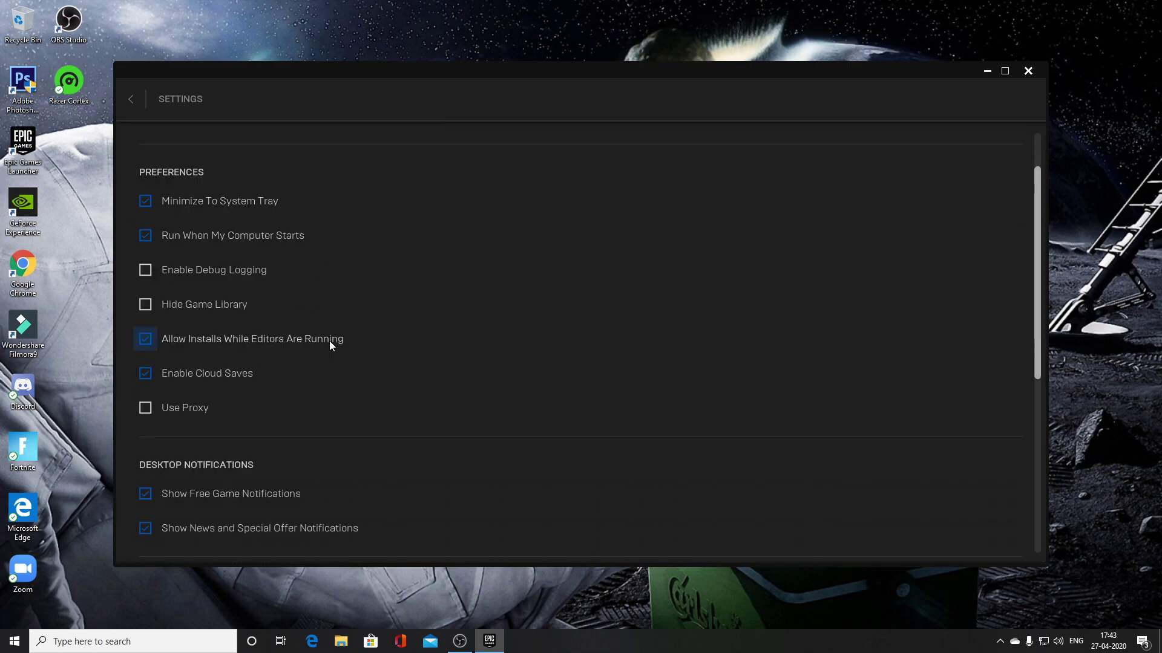
{"action": "scroll", "coordinate": [329, 346], "scroll_direction": "down", "scroll_amount": 3}
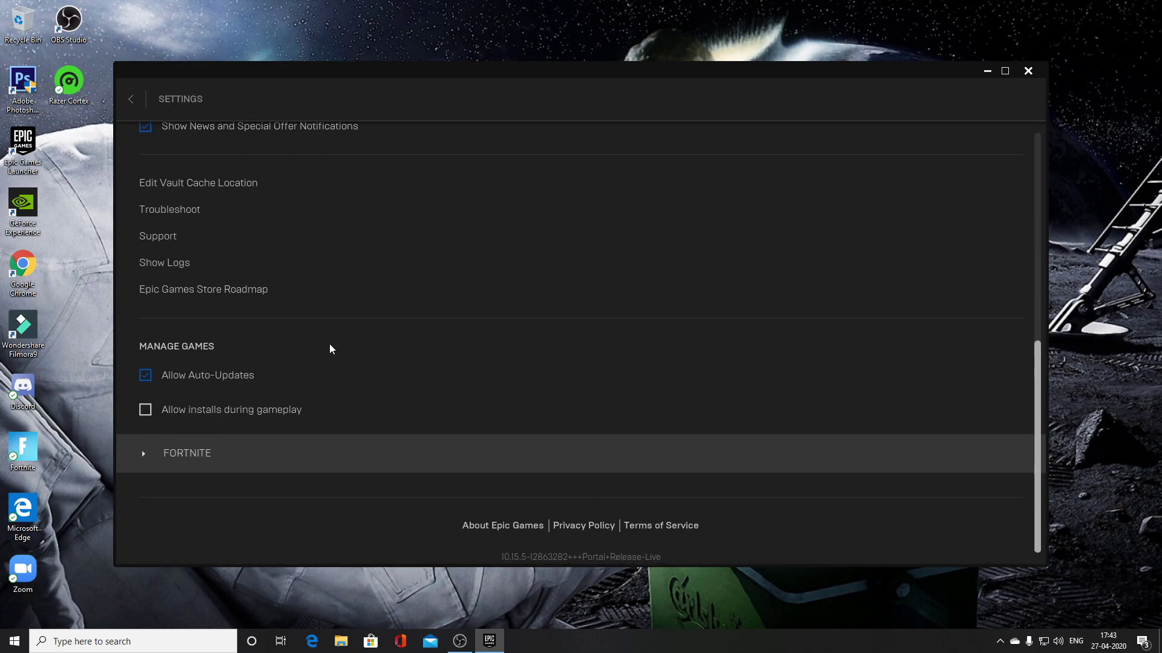
{"action": "left_click", "coordinate": [145, 460]}
{"action": "left_click", "coordinate": [212, 477]}
{"action": "right_click", "coordinate": [268, 463]}
{"action": "left_click", "coordinate": [297, 524]}
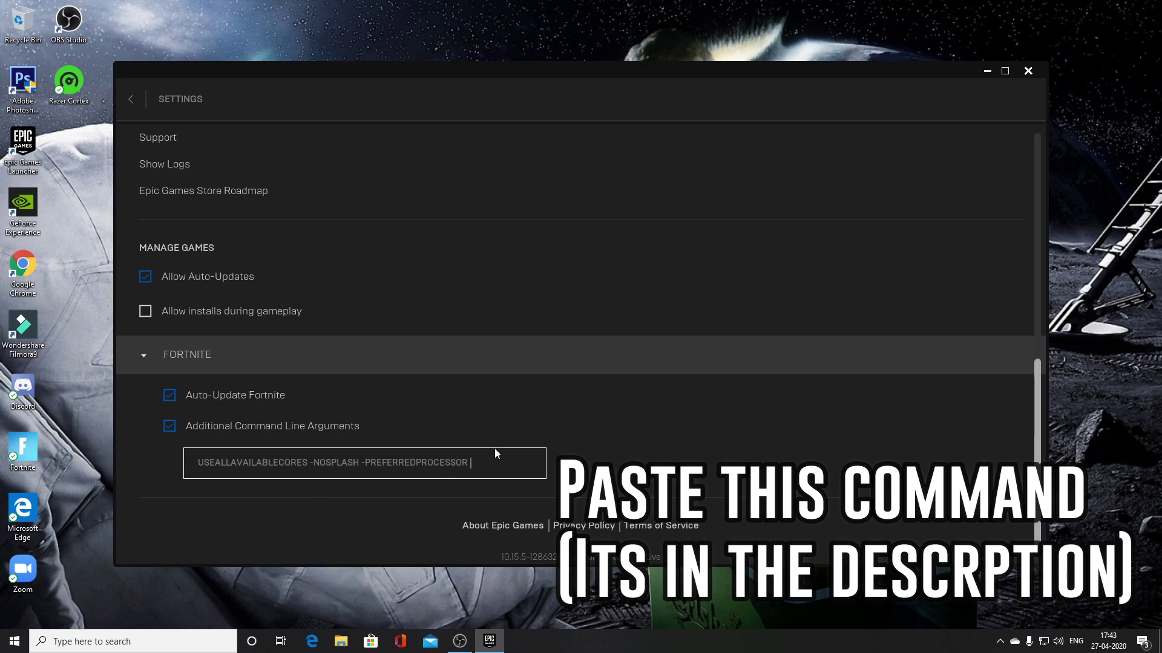
Append the logical processor count from Task Manager, 6, to Fortnite's command line arguments and close both the launcher and Task Manager.
{"action": "right_click", "coordinate": [603, 640]}
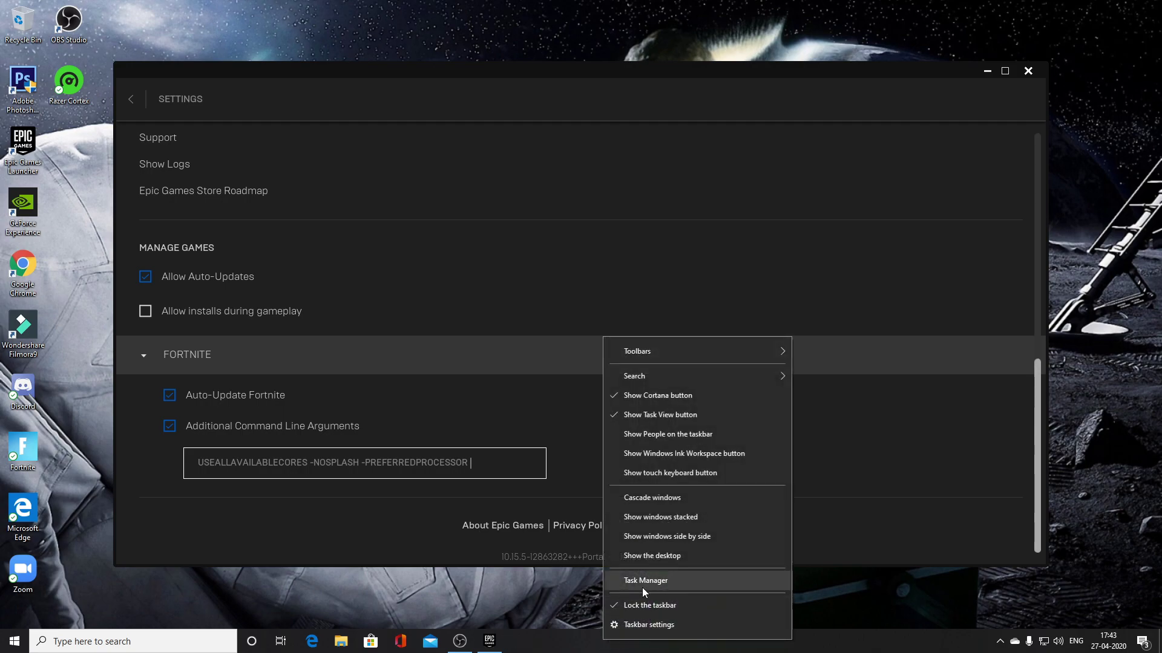
{"action": "left_click", "coordinate": [664, 582]}
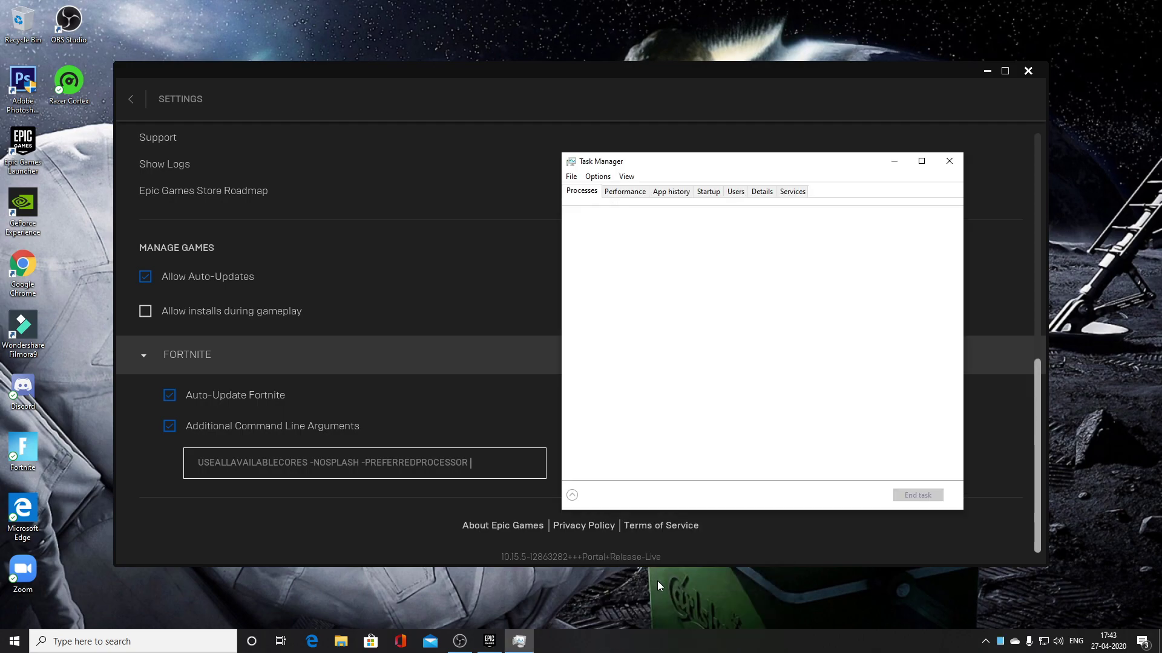
{"action": "left_click", "coordinate": [629, 192]}
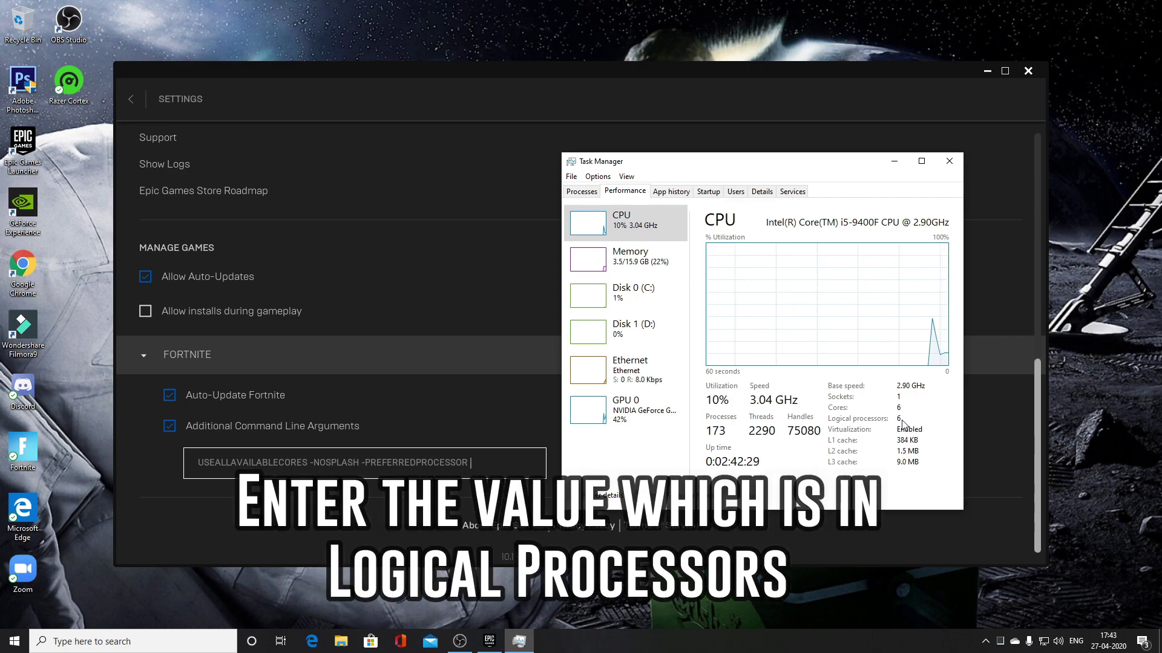
{"action": "left_click", "coordinate": [476, 461]}
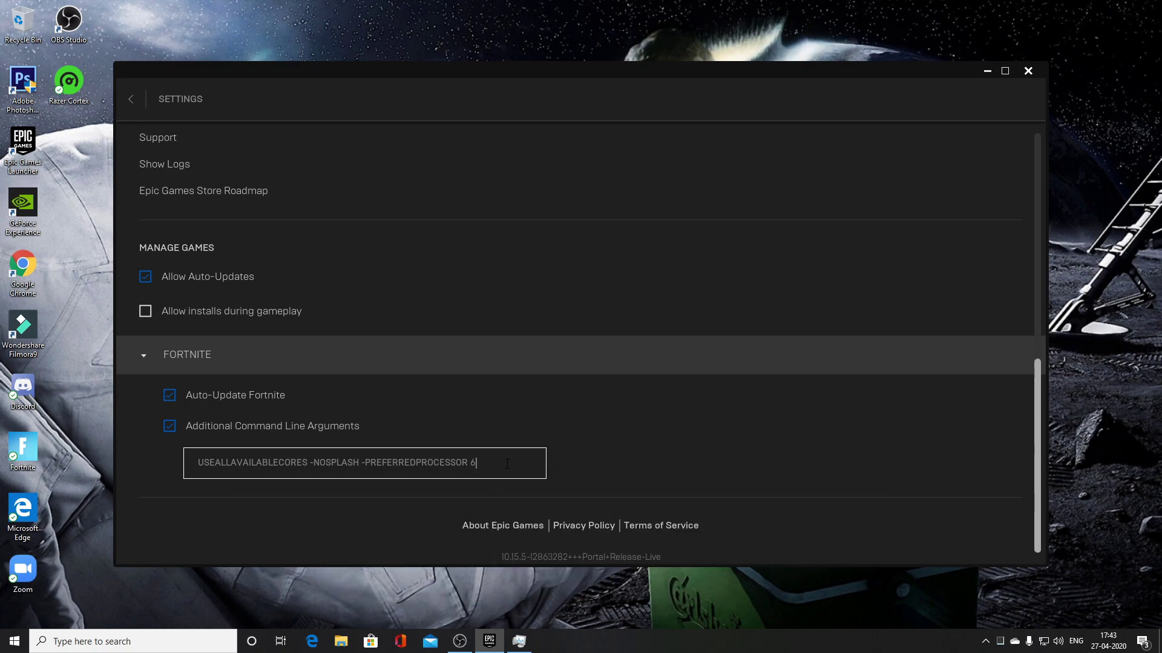
{"action": "left_click", "coordinate": [156, 367]}
{"action": "left_click", "coordinate": [140, 98]}
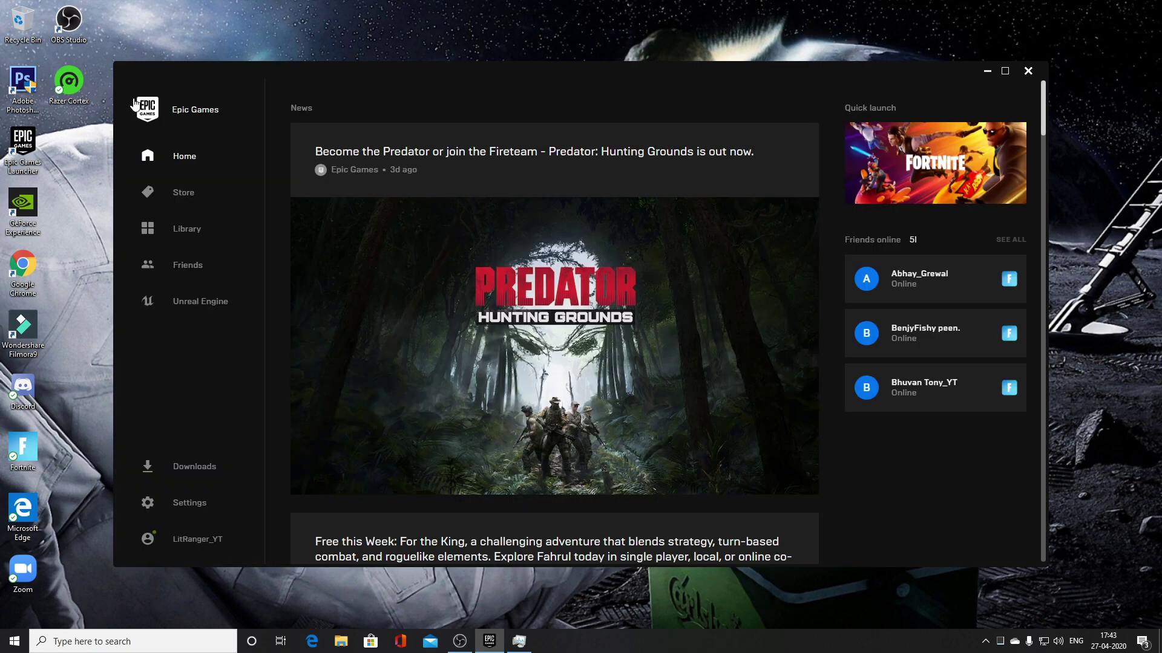
{"action": "left_click", "coordinate": [1034, 73]}
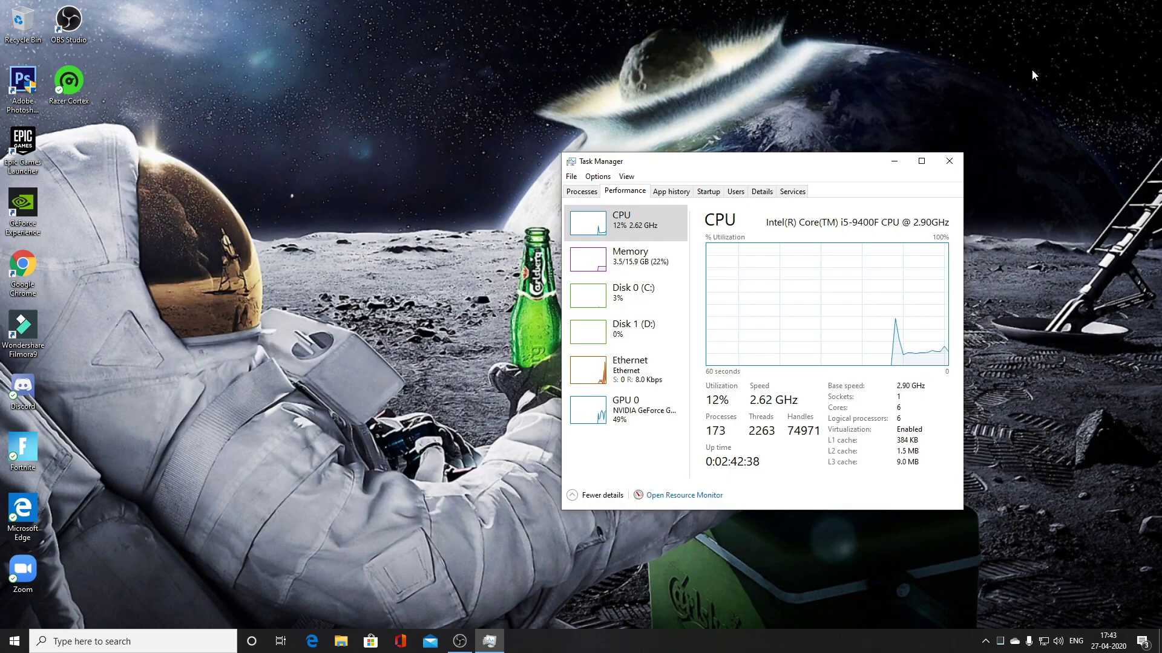
{"action": "left_click", "coordinate": [959, 156]}
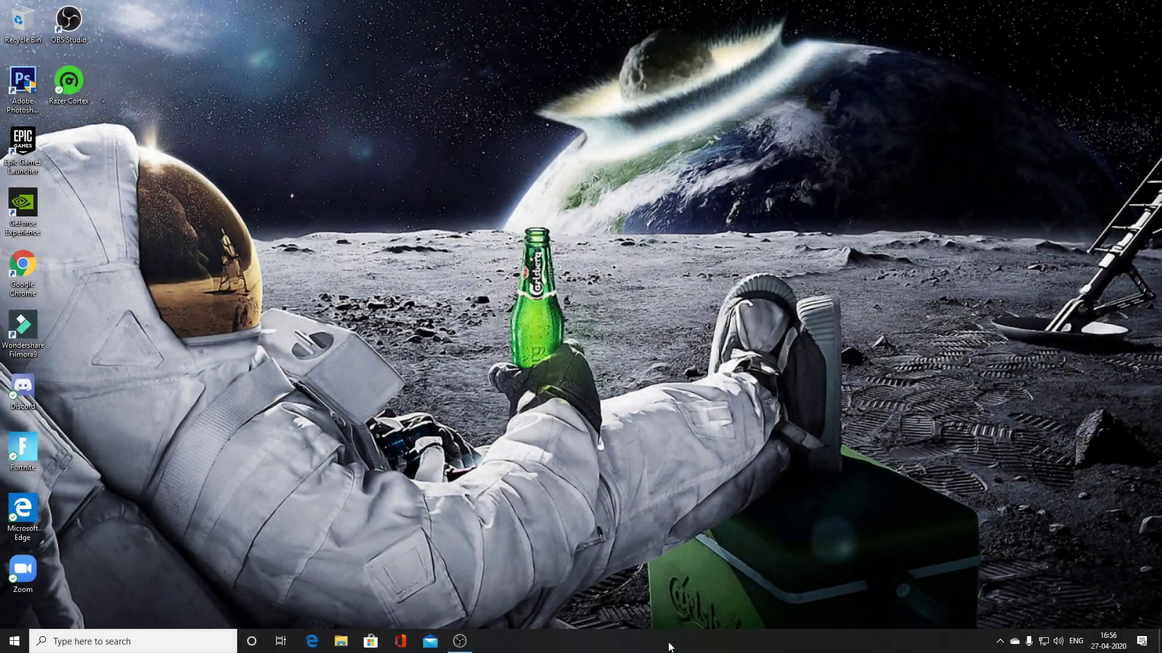
Disable the high-impact startup apps Discord and EpicGamesLauncher in Task Manager.
{"action": "right_click", "coordinate": [668, 641]}
{"action": "left_click", "coordinate": [714, 583]}
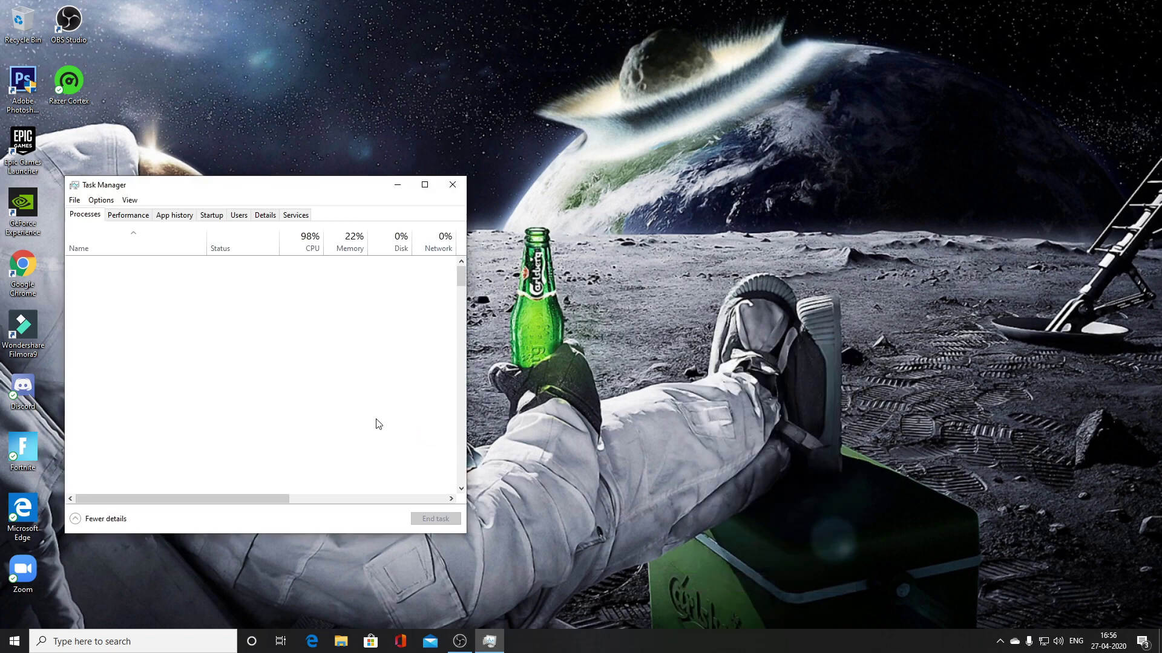
{"action": "left_click", "coordinate": [212, 216]}
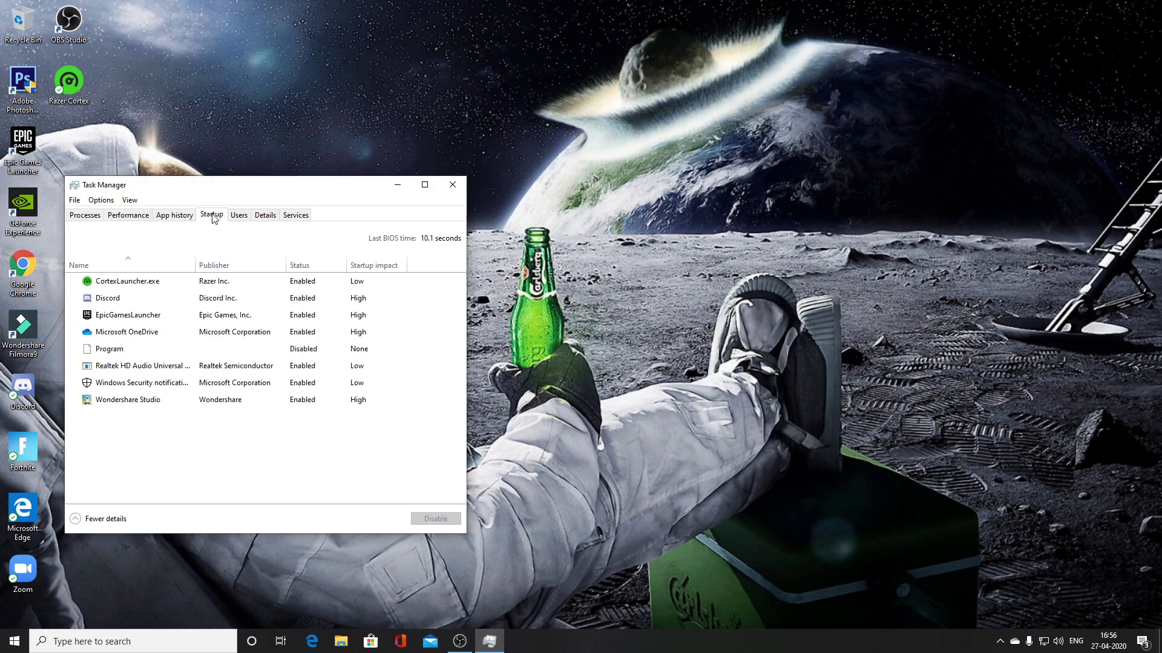
{"action": "left_click", "coordinate": [165, 305]}
{"action": "right_click", "coordinate": [164, 304]}
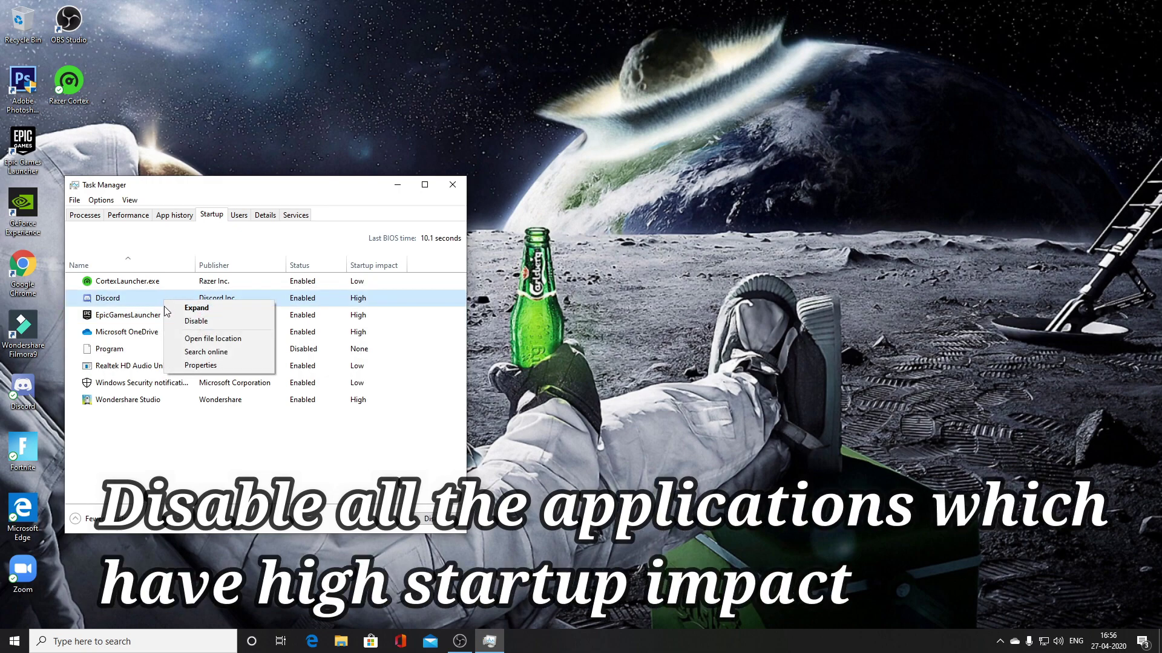
{"action": "right_click", "coordinate": [307, 299]}
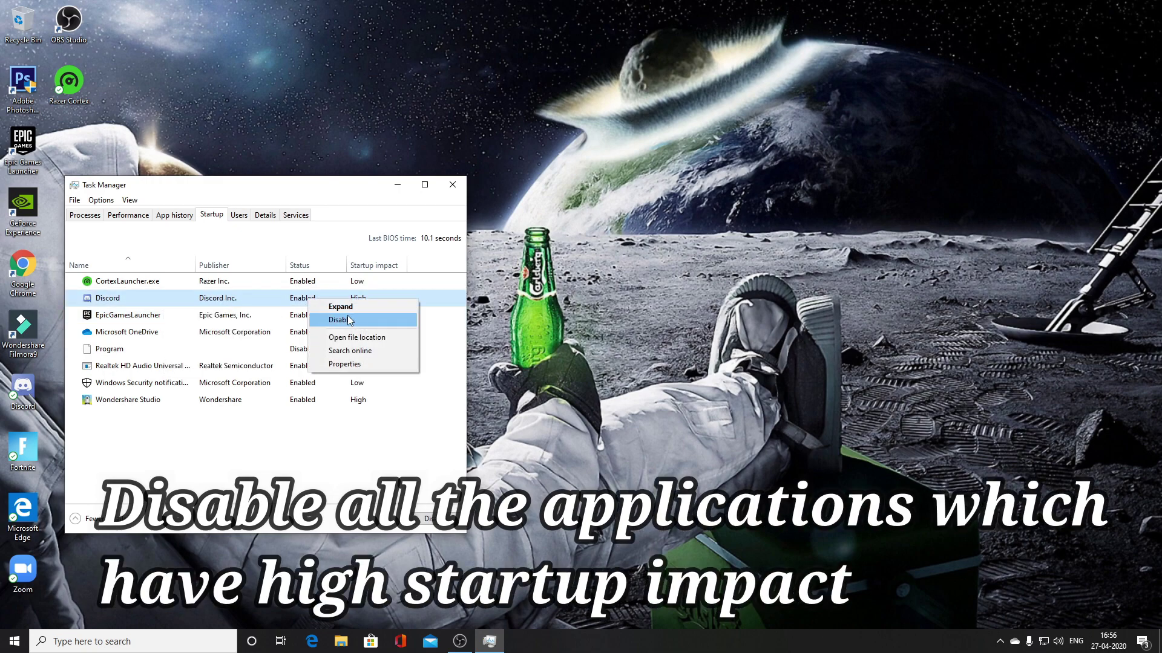
{"action": "left_click", "coordinate": [343, 320]}
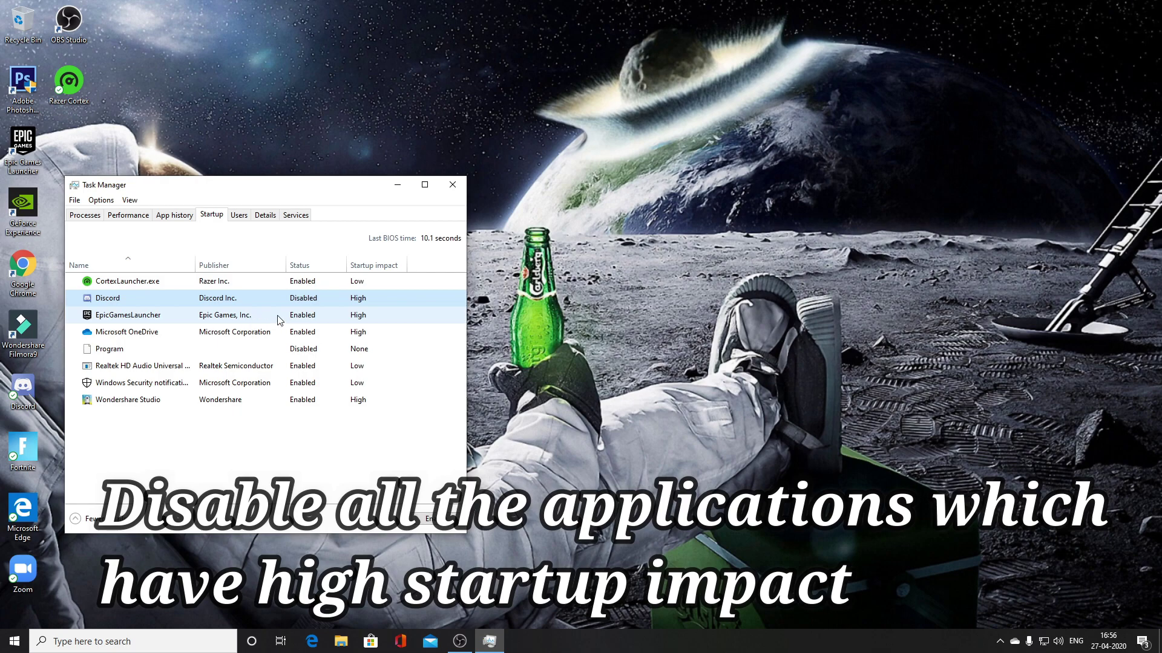
{"action": "right_click", "coordinate": [281, 319]}
{"action": "left_click", "coordinate": [308, 335]}
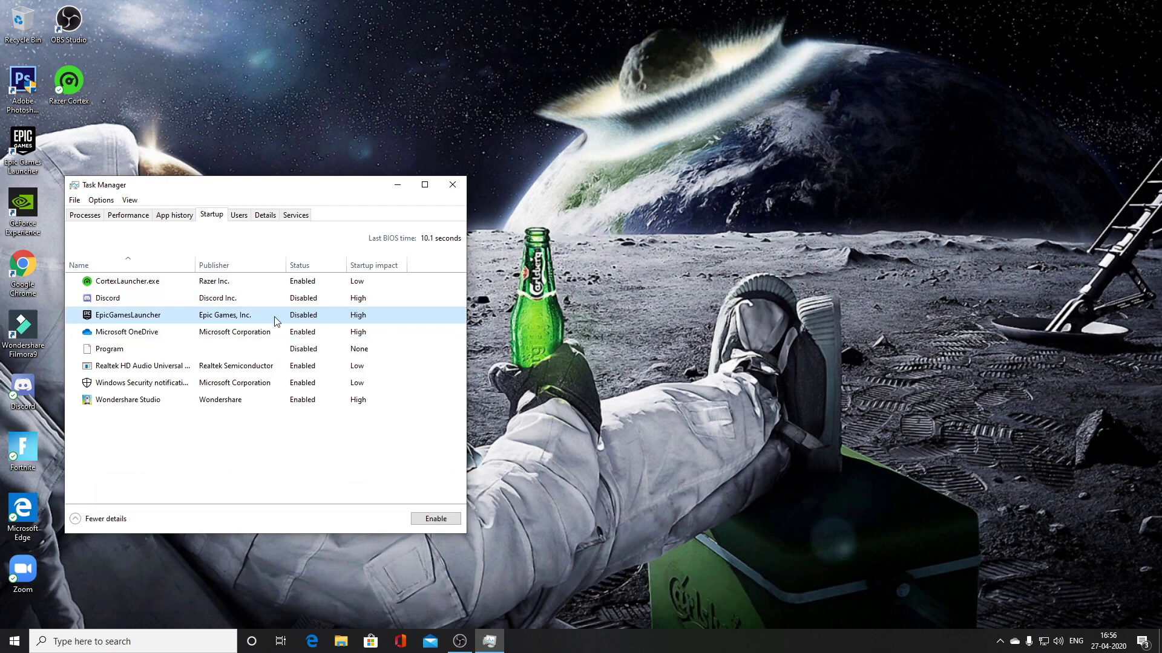
Disable Microsoft OneDrive and Wondershare Studio at startup and close Task Manager.
{"action": "right_click", "coordinate": [179, 333]}
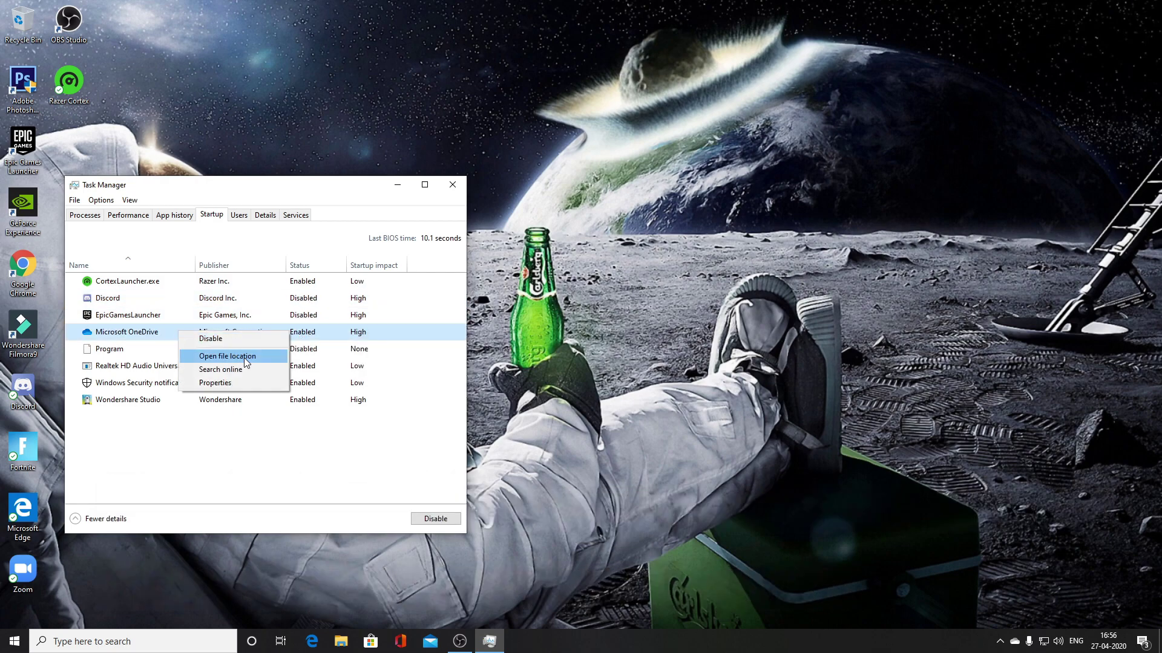
{"action": "left_click", "coordinate": [216, 341]}
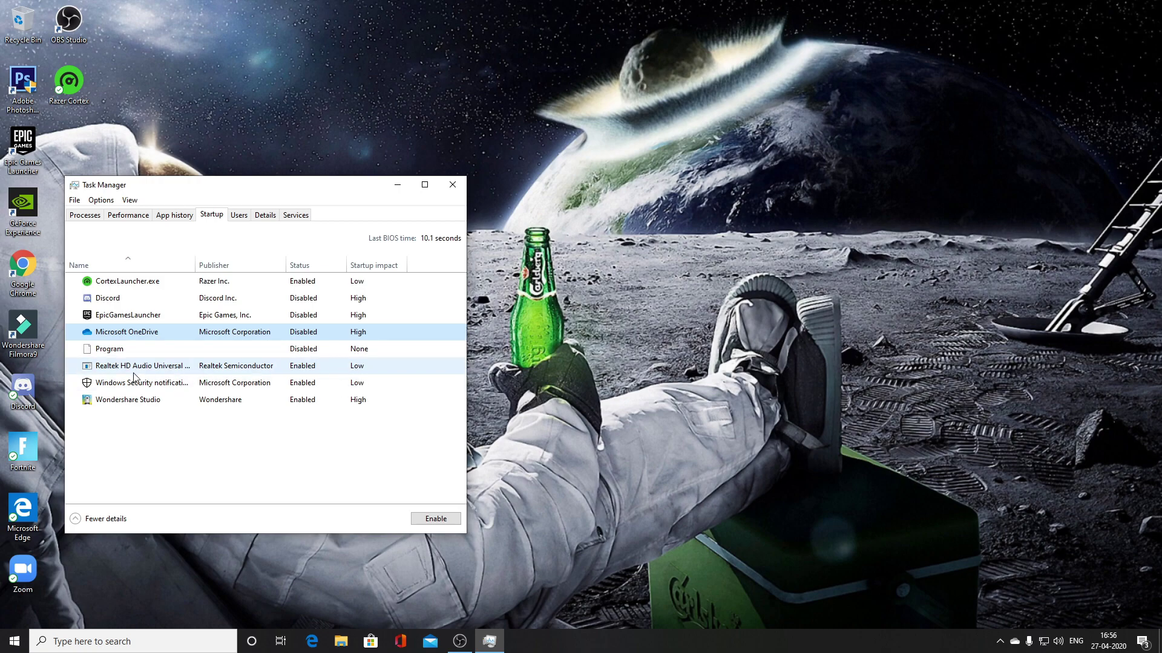
{"action": "left_click", "coordinate": [134, 403]}
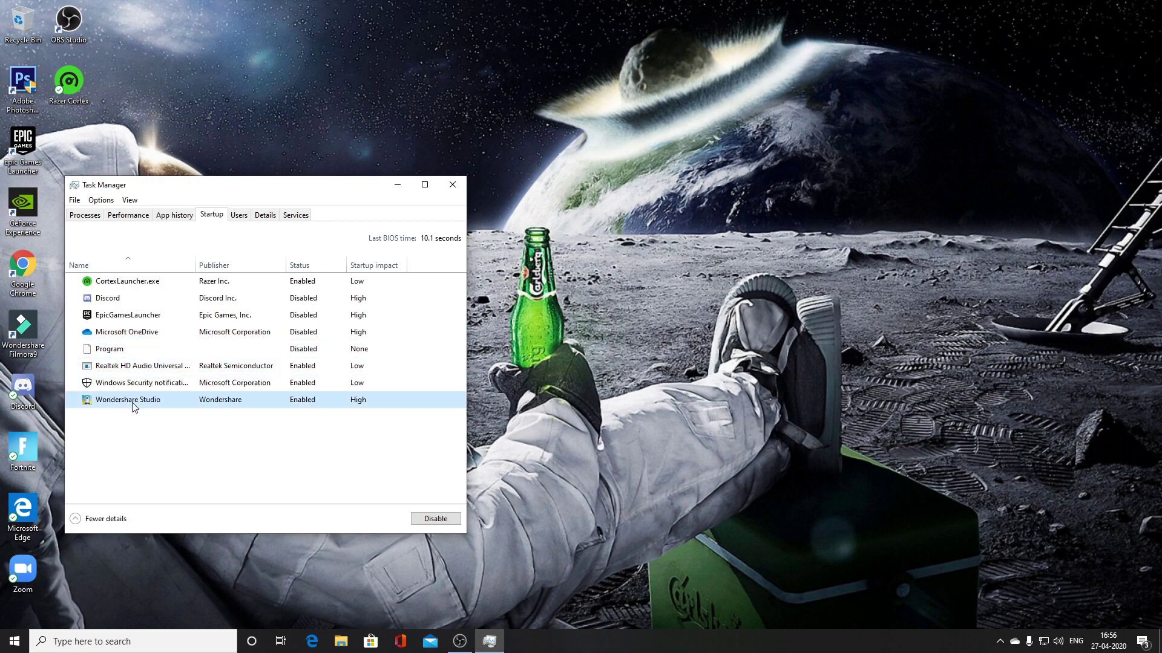
{"action": "right_click", "coordinate": [172, 404]}
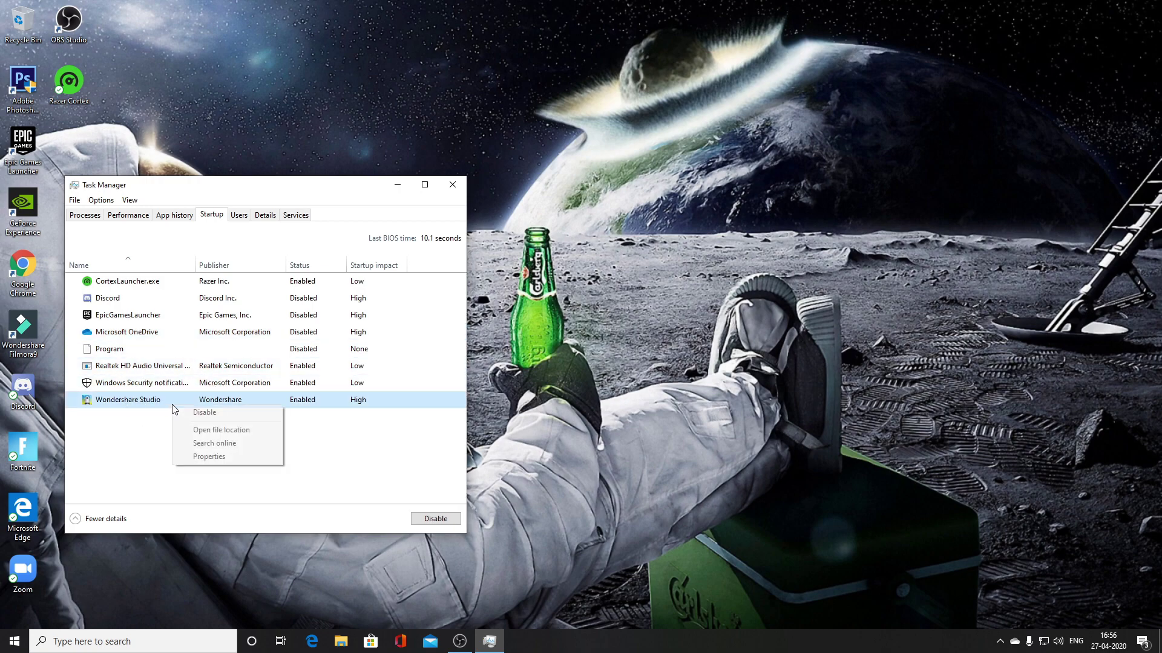
{"action": "left_click", "coordinate": [206, 417]}
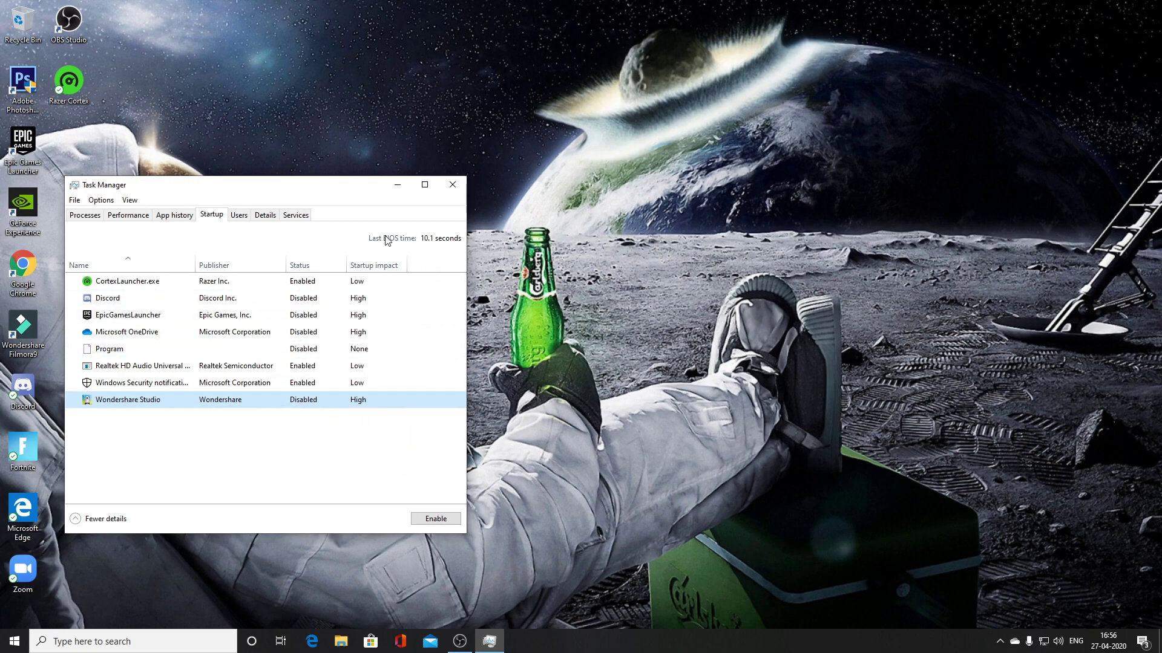
{"action": "left_click", "coordinate": [463, 177]}
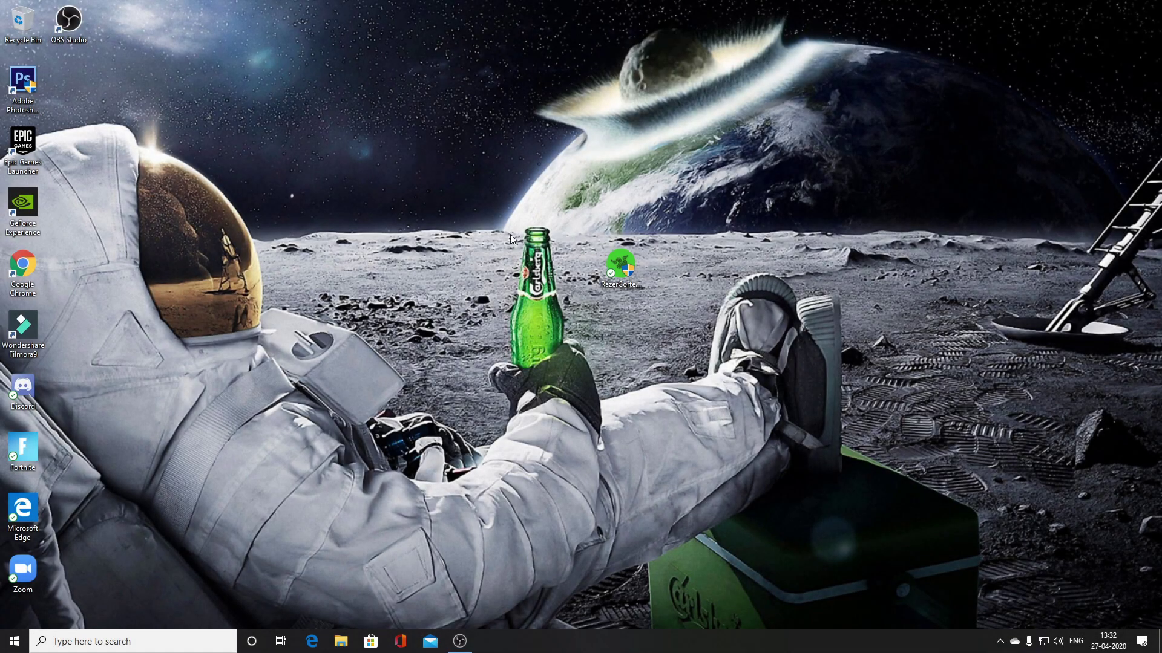
Run the Razer installer from the desktop and start installing Razer Cortex without Razer Synapse.
{"action": "left_click_drag", "start_coordinate": [564, 195], "coordinate": [726, 372]}
{"action": "double_click", "coordinate": [620, 261]}
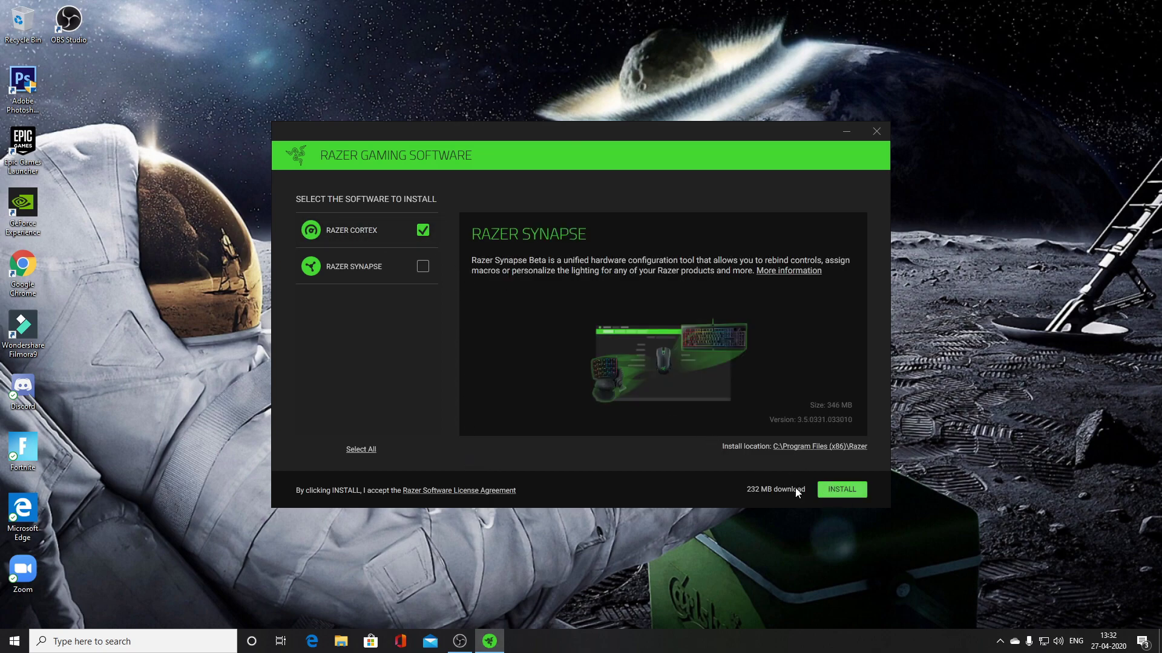
{"action": "left_click", "coordinate": [855, 492]}
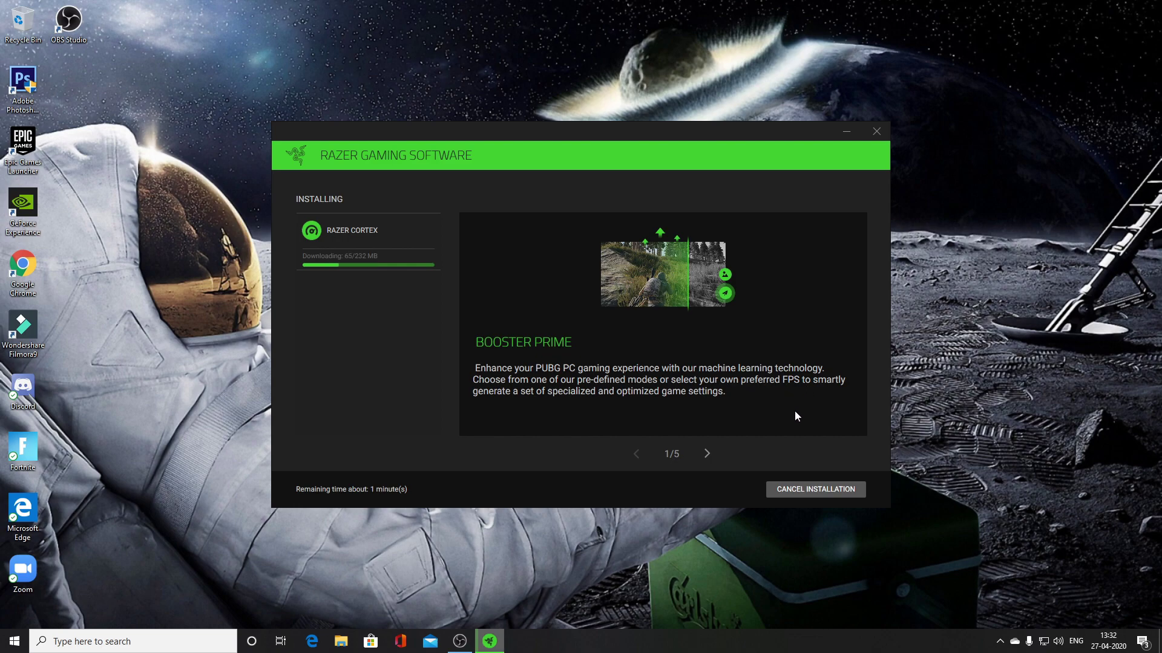
{"action": "left_click", "coordinate": [706, 453]}
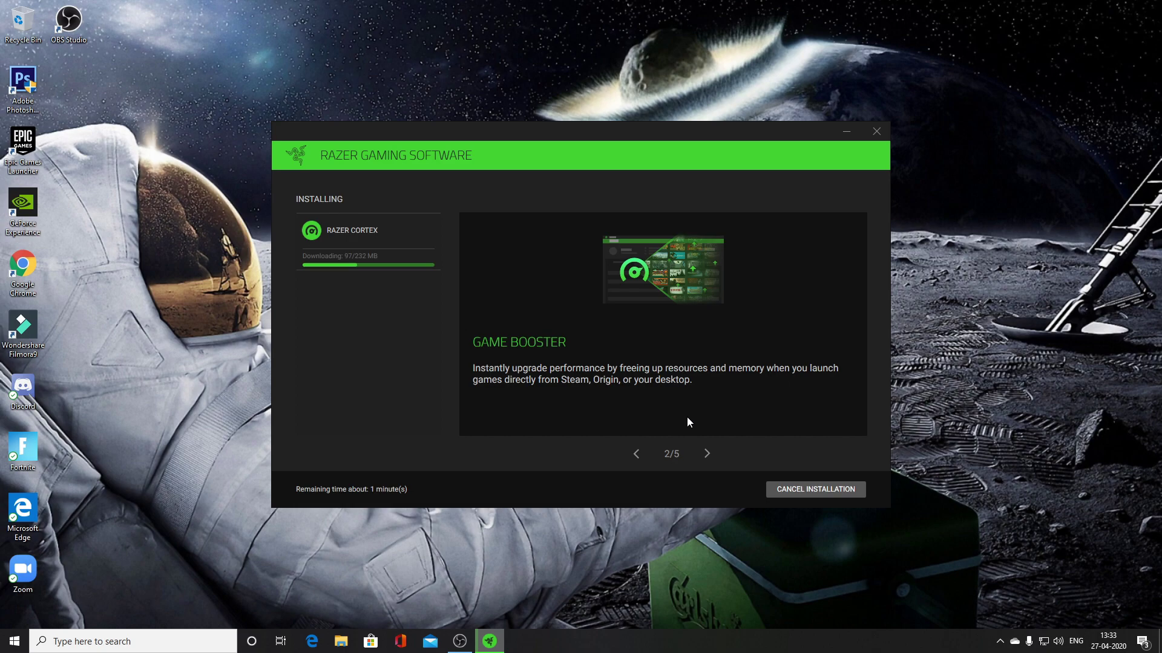
{"action": "left_click", "coordinate": [706, 454]}
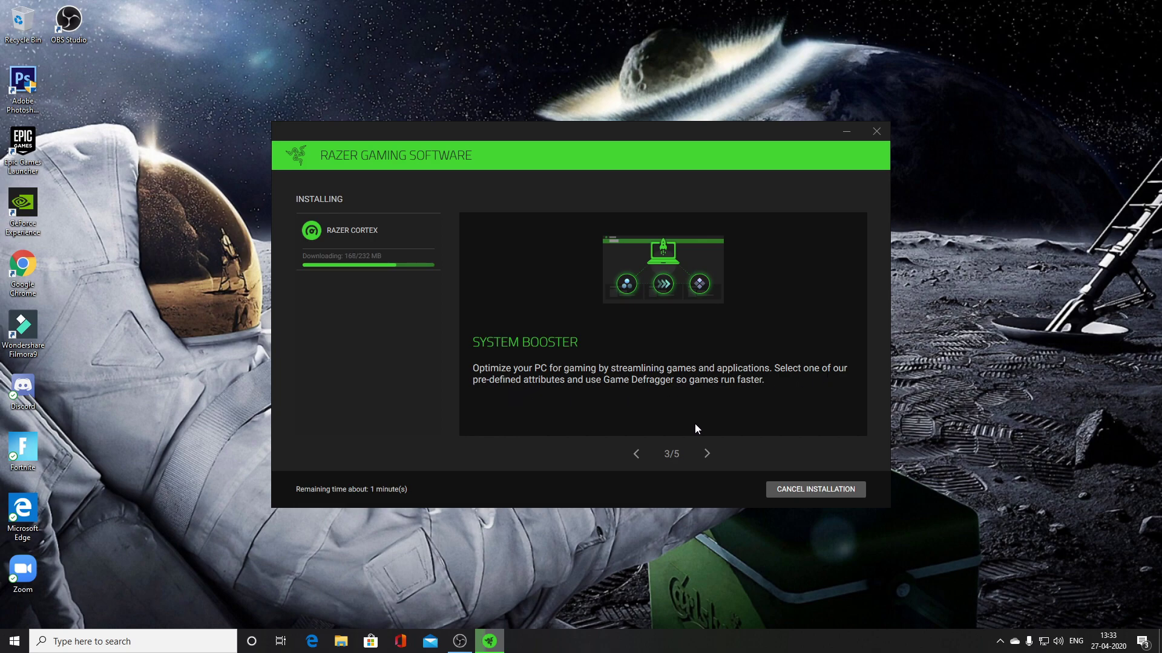
Browse the remaining feature slides during installation and launch Razer Cortex from the finished installer.
{"action": "left_click", "coordinate": [705, 457]}
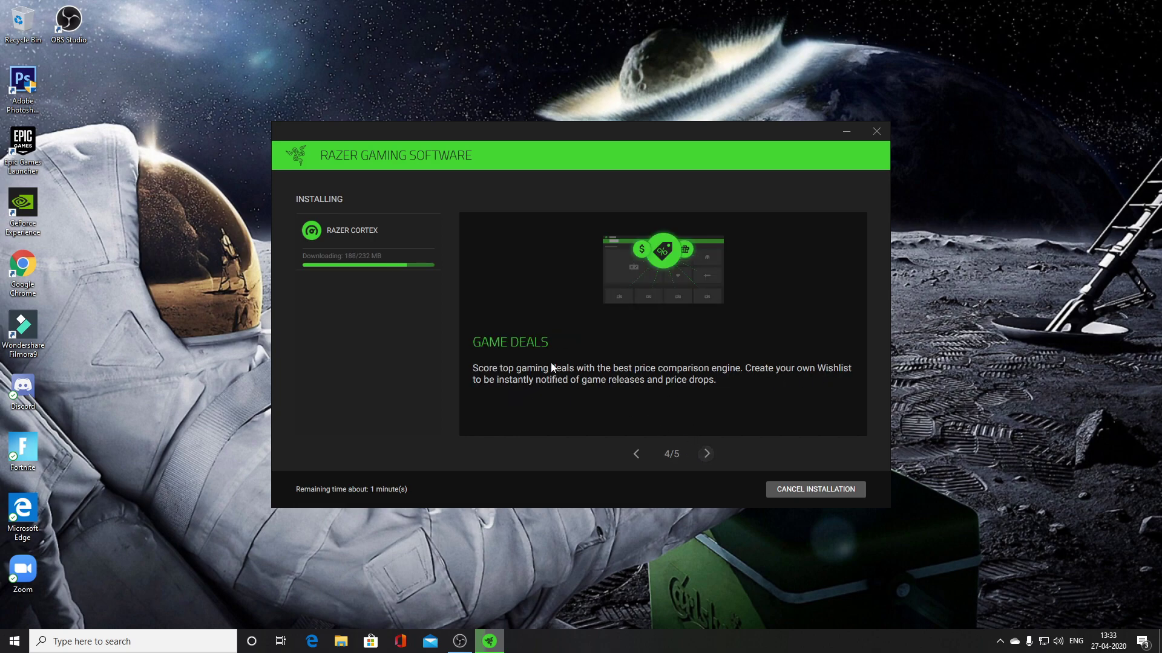
{"action": "left_click", "coordinate": [706, 454]}
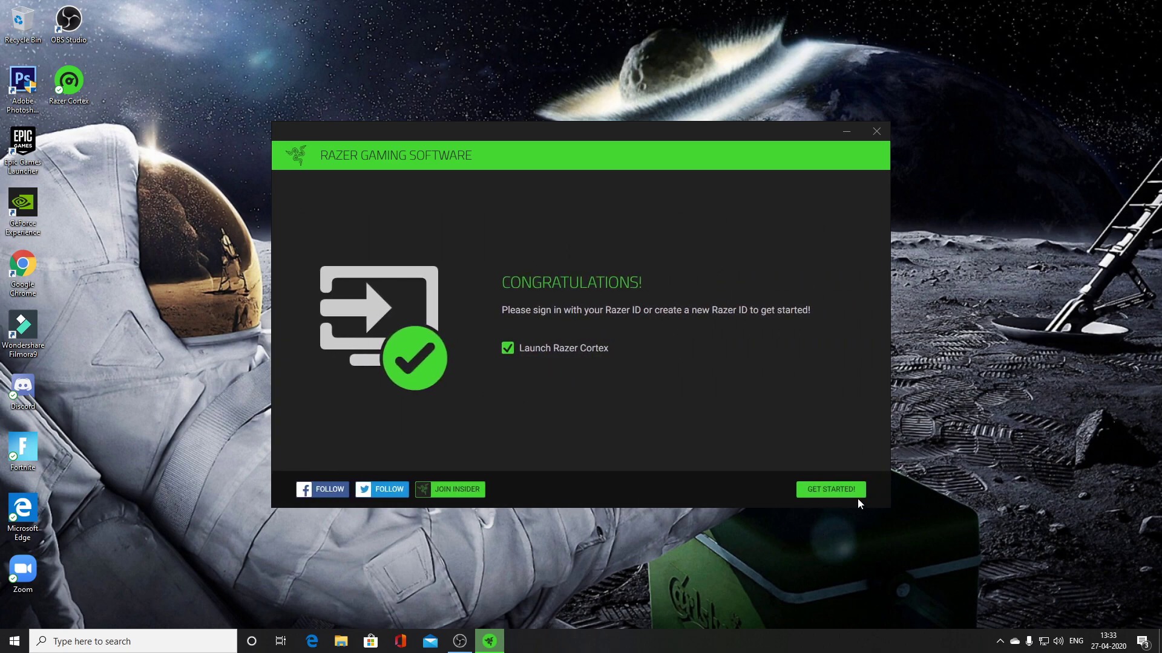
{"action": "left_click", "coordinate": [841, 490]}
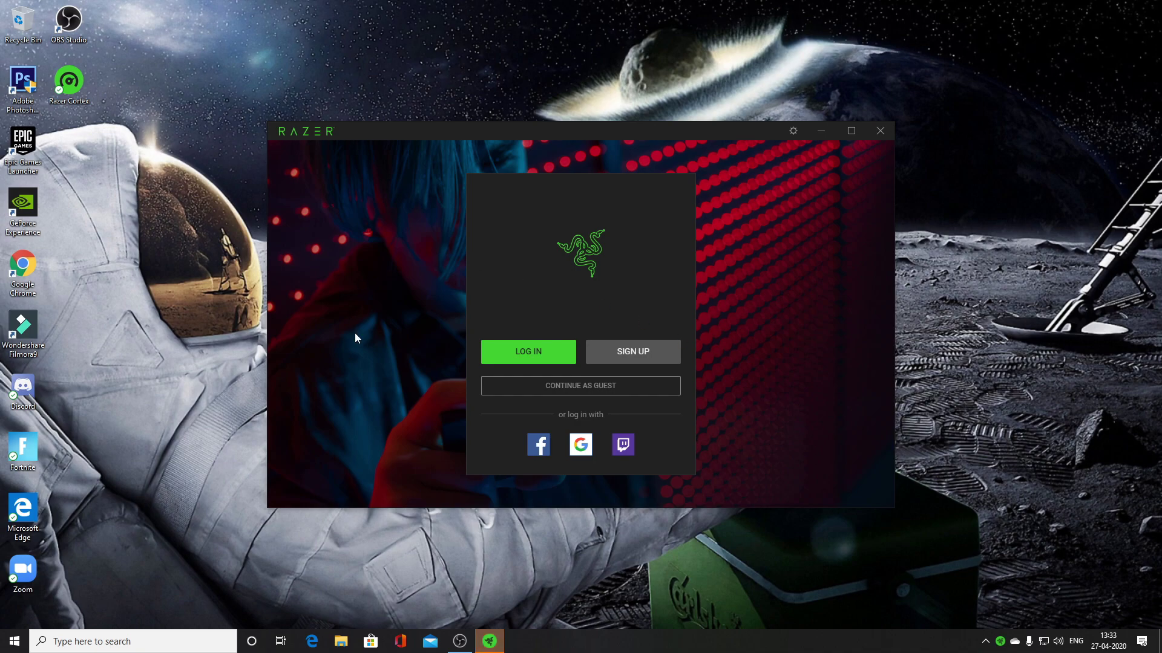
Continue into Razer Cortex with a guest account and dismiss the PUBG new-features popup.
{"action": "left_click", "coordinate": [546, 384]}
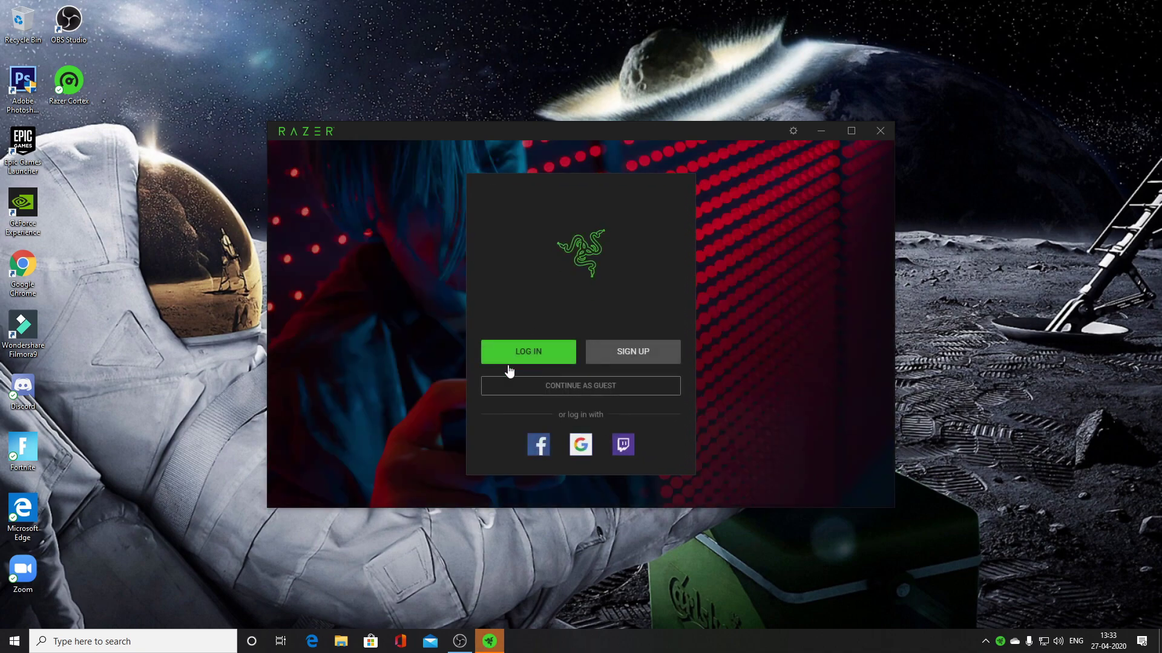
{"action": "left_click", "coordinate": [634, 390]}
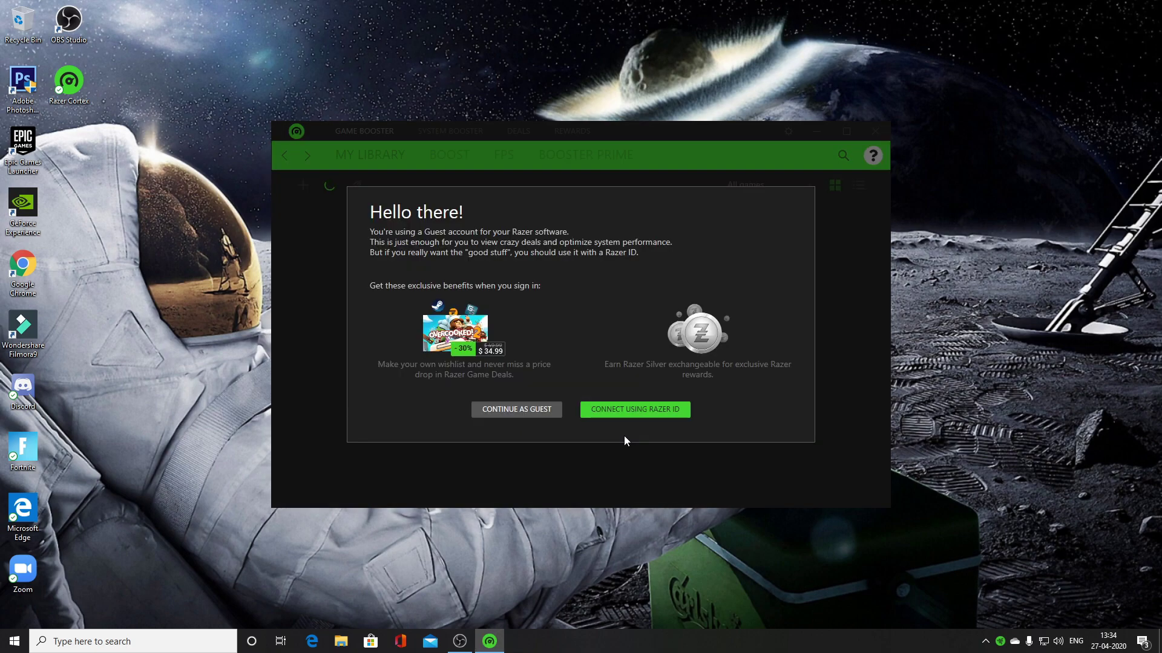
{"action": "left_click", "coordinate": [531, 409]}
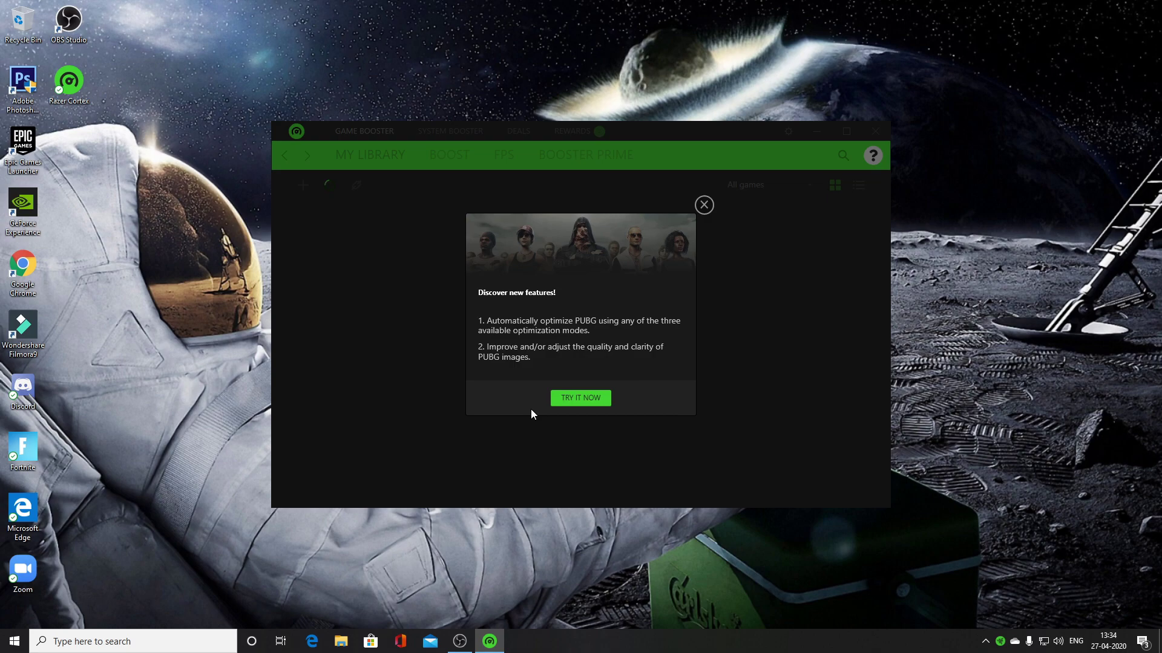
{"action": "left_click", "coordinate": [704, 205]}
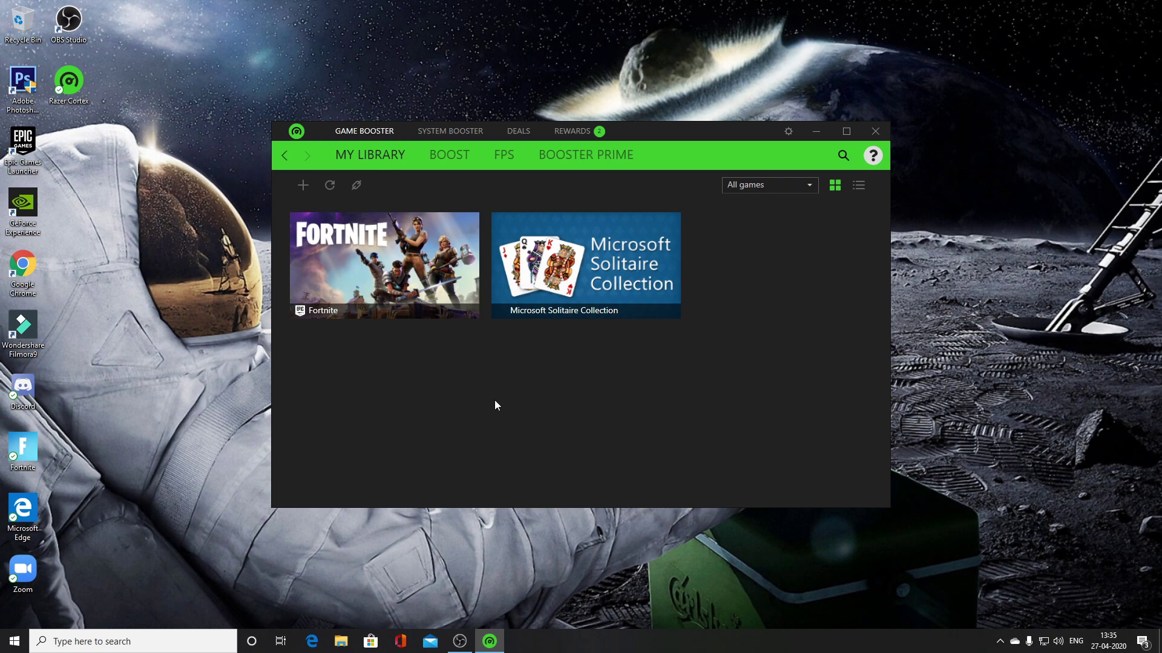
Review Game Booster's Specials, Processes, Services and Non-Windows Services boost items and run the boost with the preselected items.
{"action": "left_click", "coordinate": [459, 153]}
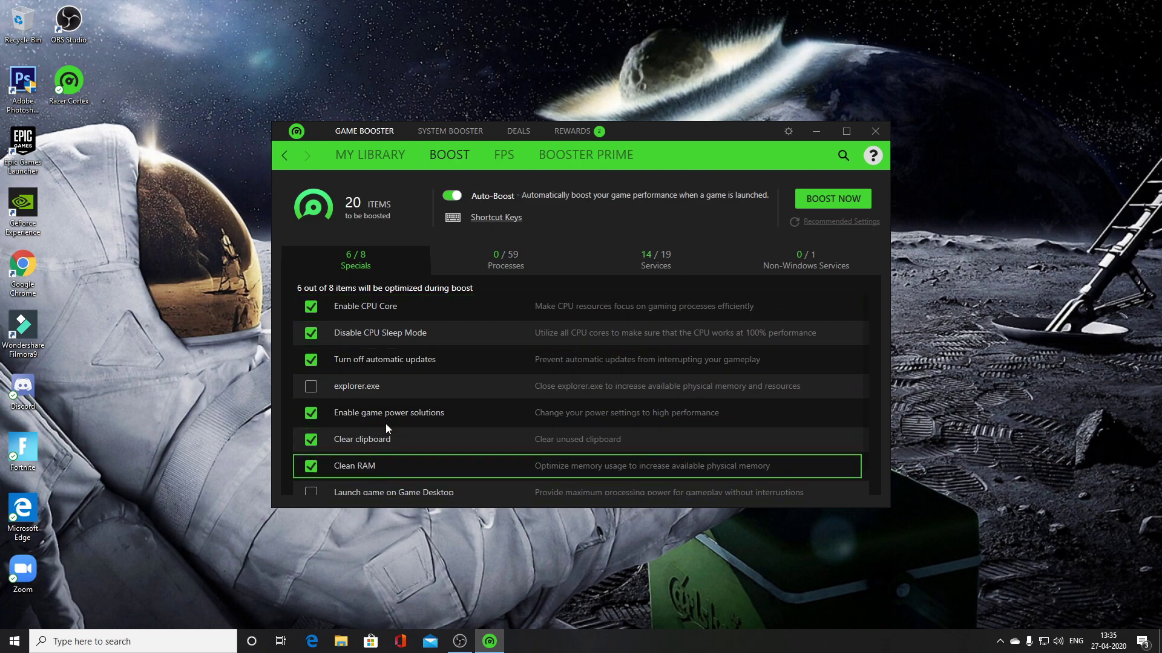
{"action": "left_click", "coordinate": [507, 254]}
{"action": "left_click", "coordinate": [645, 260]}
{"action": "scroll", "coordinate": [597, 381], "scroll_direction": "down", "scroll_amount": 4}
{"action": "scroll", "coordinate": [593, 377], "scroll_direction": "up", "scroll_amount": 3}
{"action": "scroll", "coordinate": [593, 377], "scroll_direction": "up", "scroll_amount": 3}
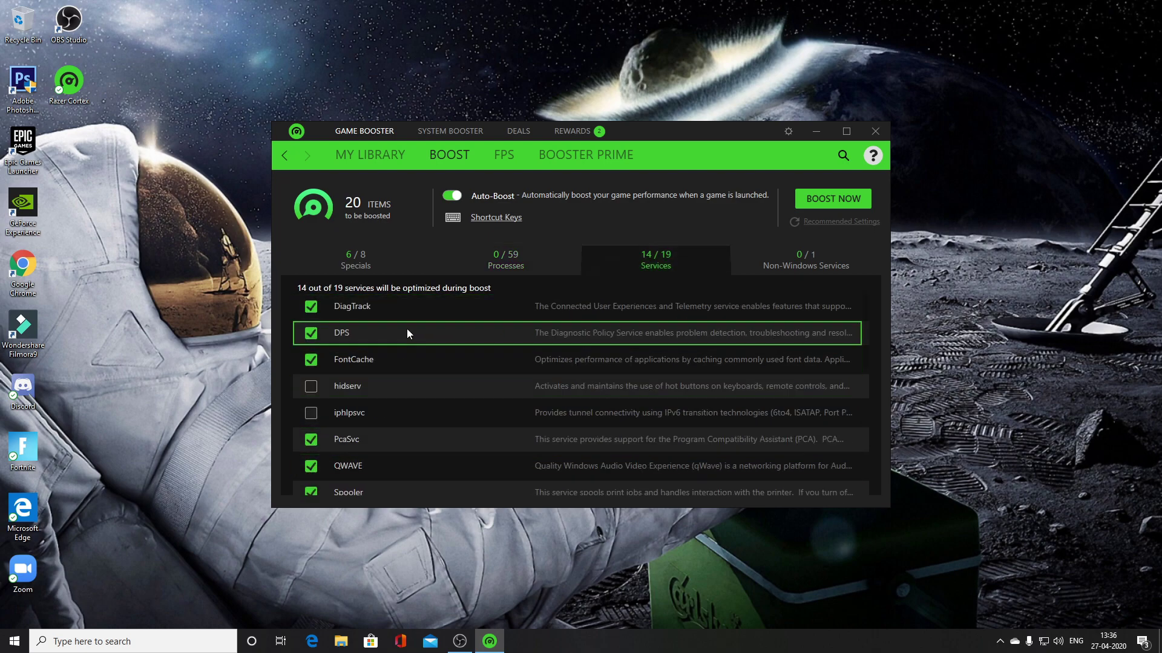
{"action": "left_click", "coordinate": [772, 266]}
{"action": "left_click", "coordinate": [334, 264]}
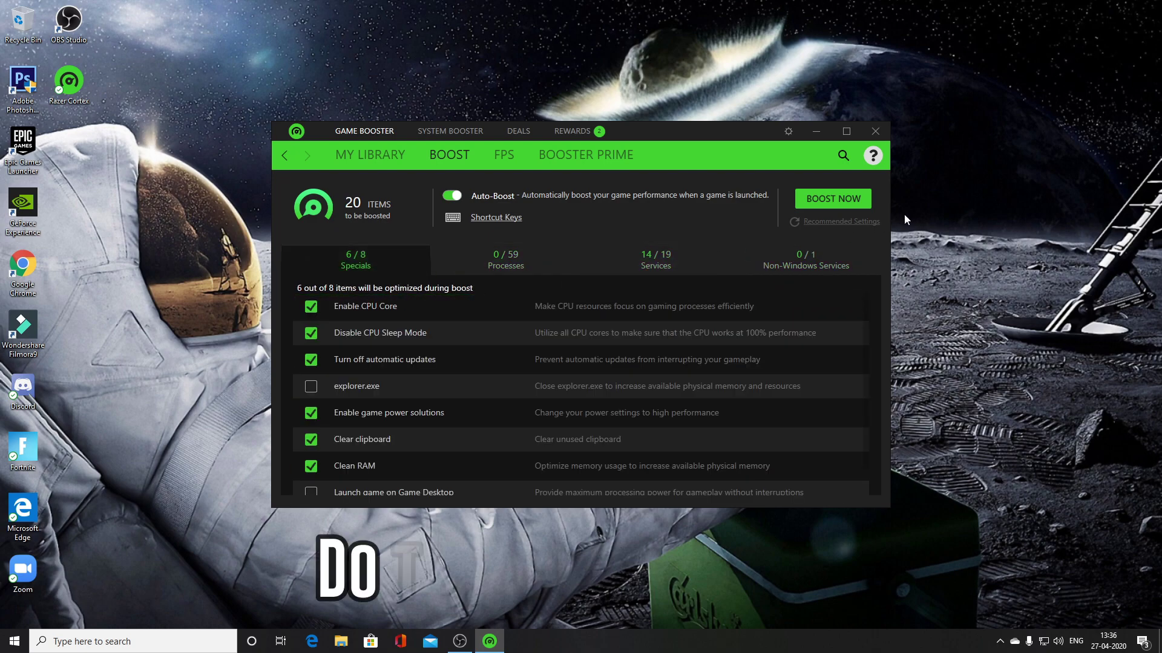
{"action": "left_click", "coordinate": [811, 200]}
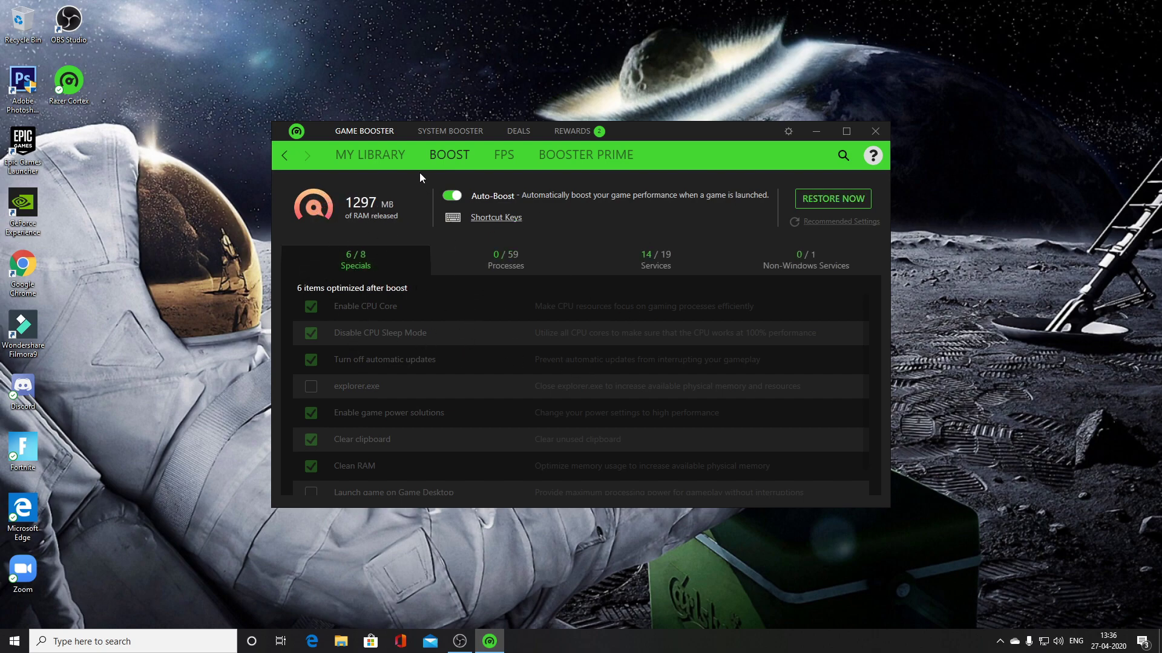
Scan the PC with System Booster and start the optimization with System Clean and Speed Up selected.
{"action": "left_click", "coordinate": [497, 155]}
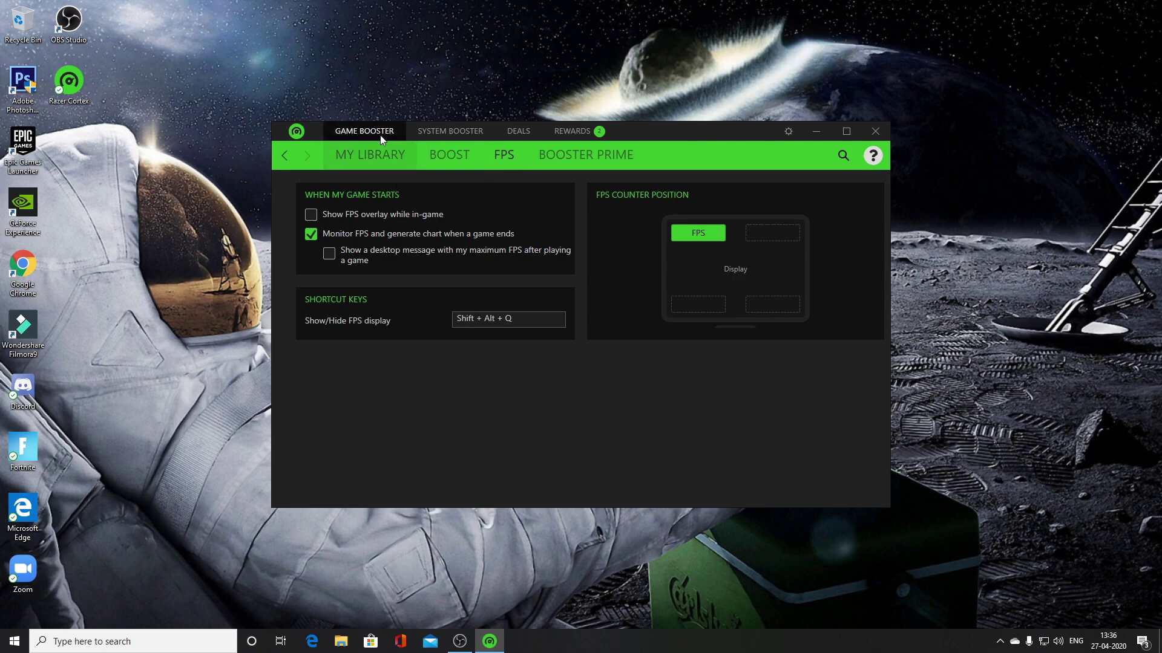
{"action": "left_click", "coordinate": [455, 133]}
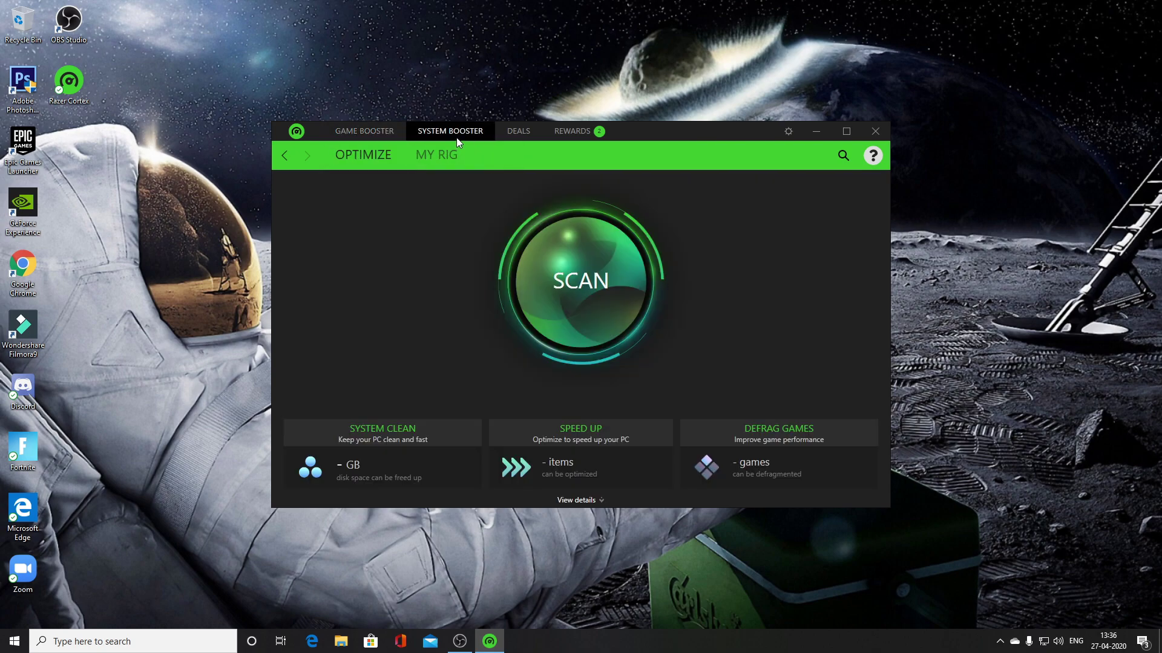
{"action": "left_click", "coordinate": [582, 286]}
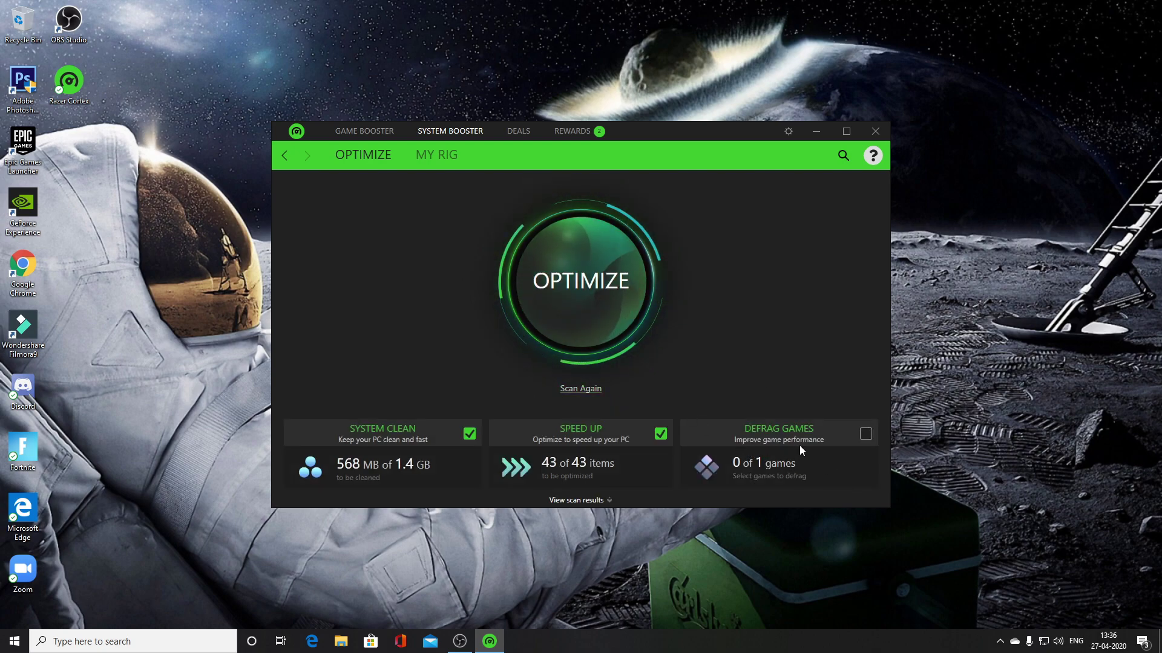
{"action": "left_click", "coordinate": [867, 434]}
{"action": "left_click", "coordinate": [605, 310]}
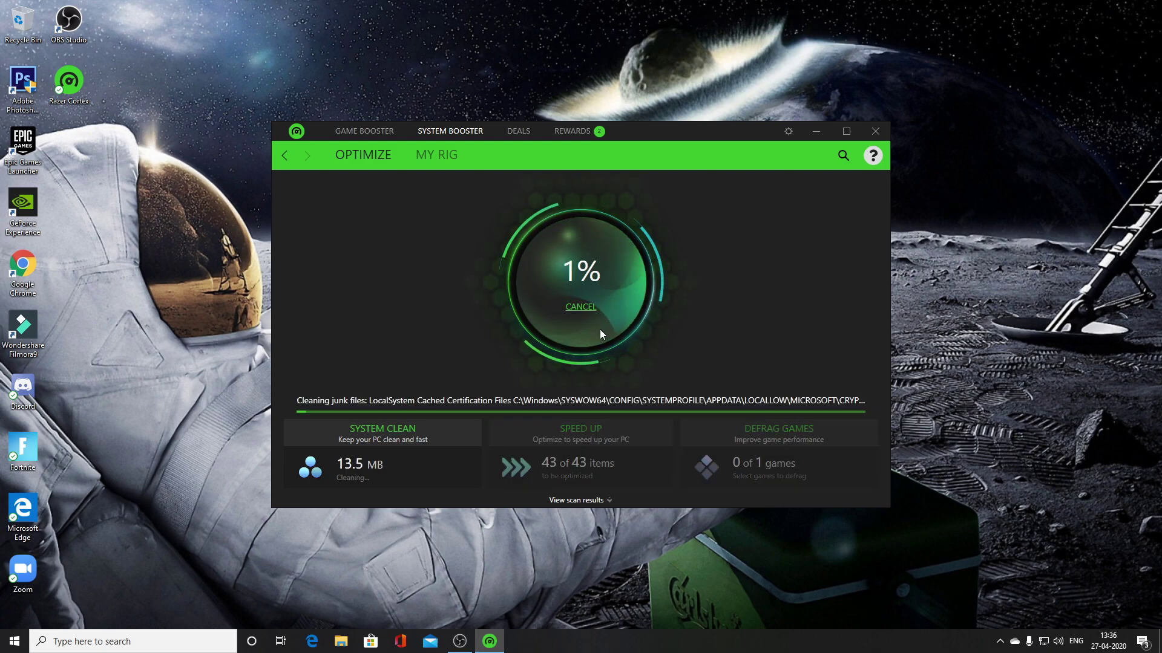